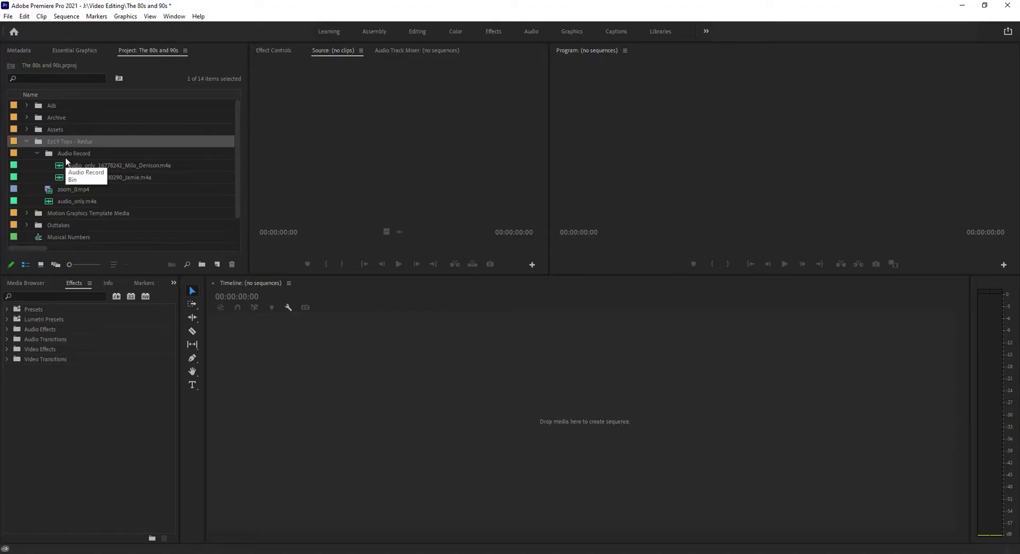
Select both speakers' .m4a recordings plus zoom_0.mp4 in the Project panel and open their context menu.
click(100, 235)
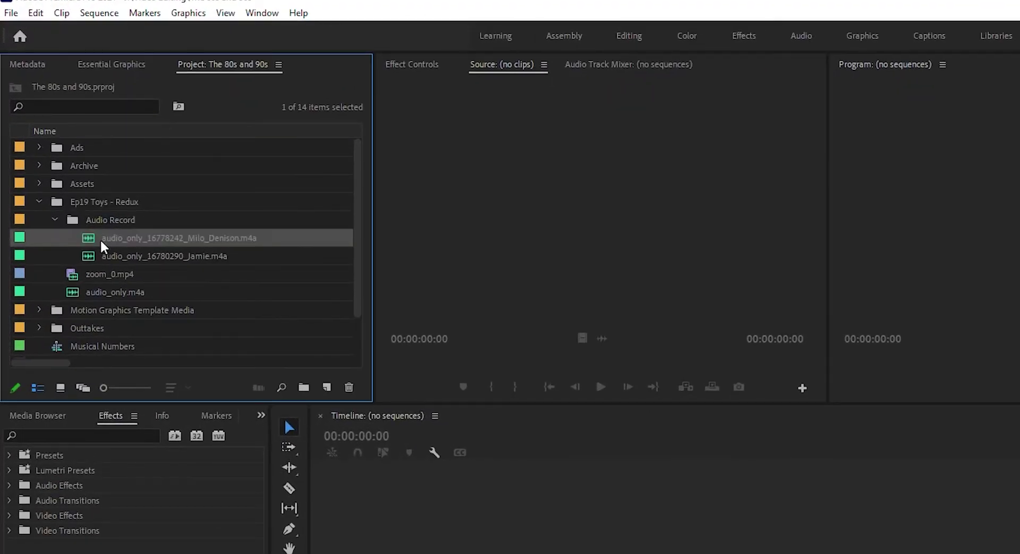
shift+click(102, 252)
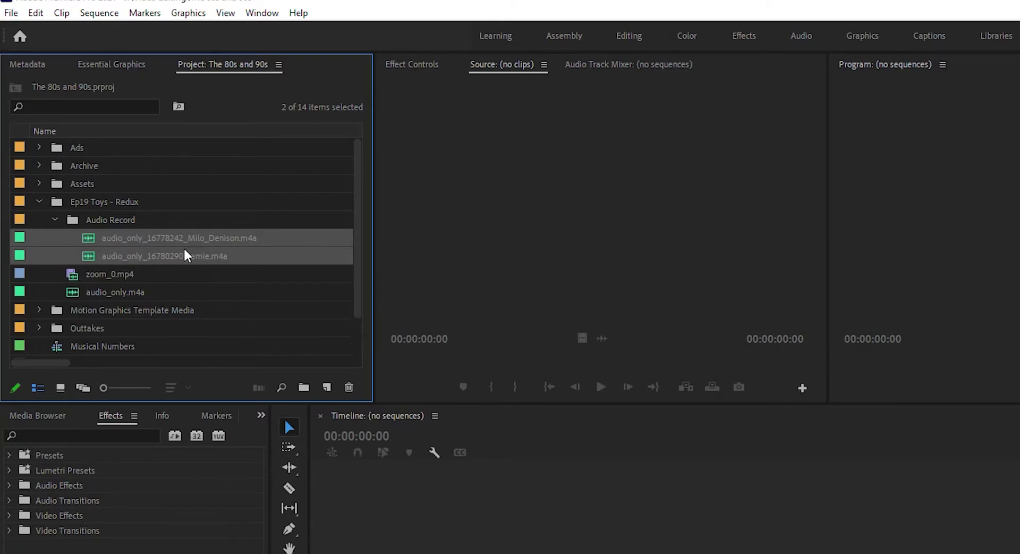
ctrl+click(100, 278)
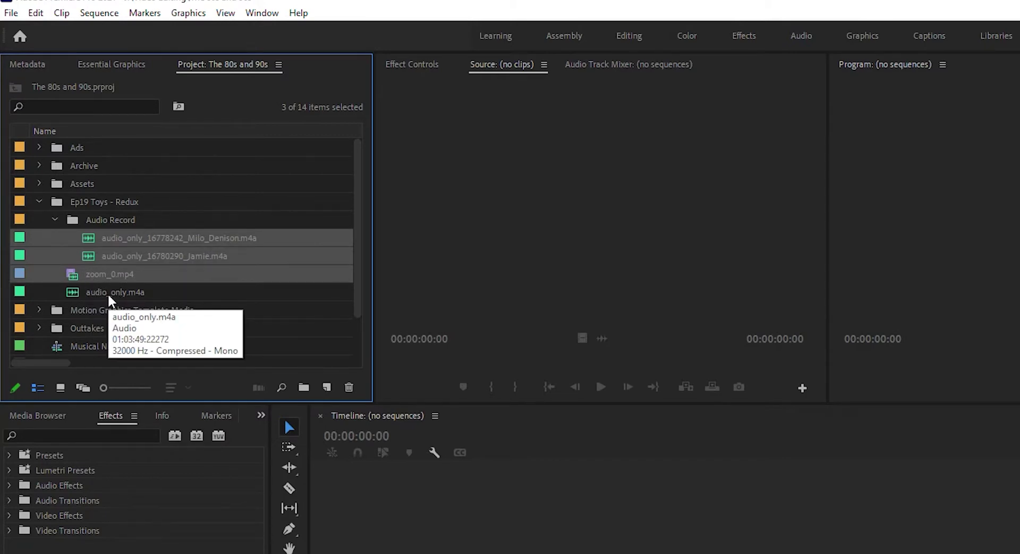
right_click(110, 269)
Merge the clips into one audio-synced clip named 'Episode 19' and drag it out to start a sequence.
click(159, 403)
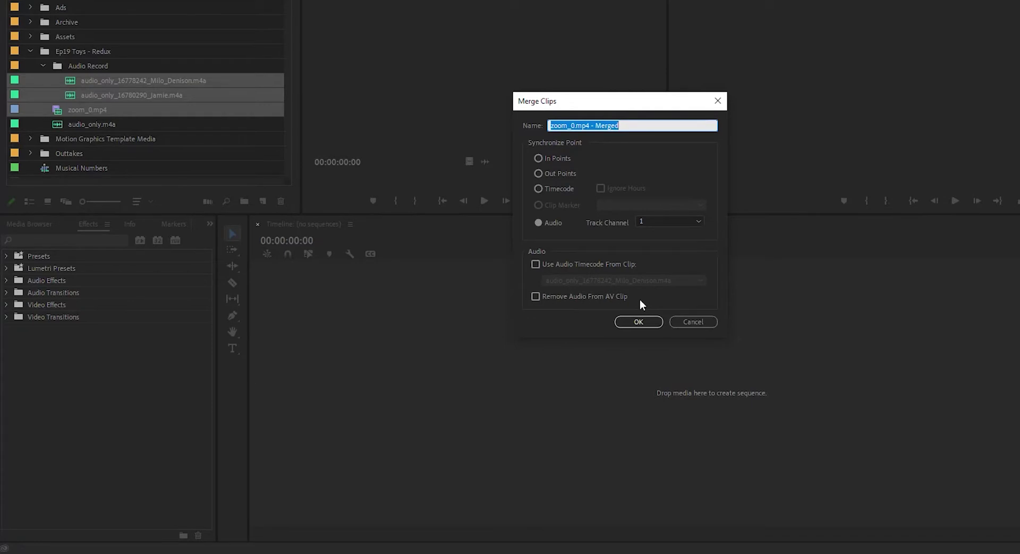
text(Episode 19)
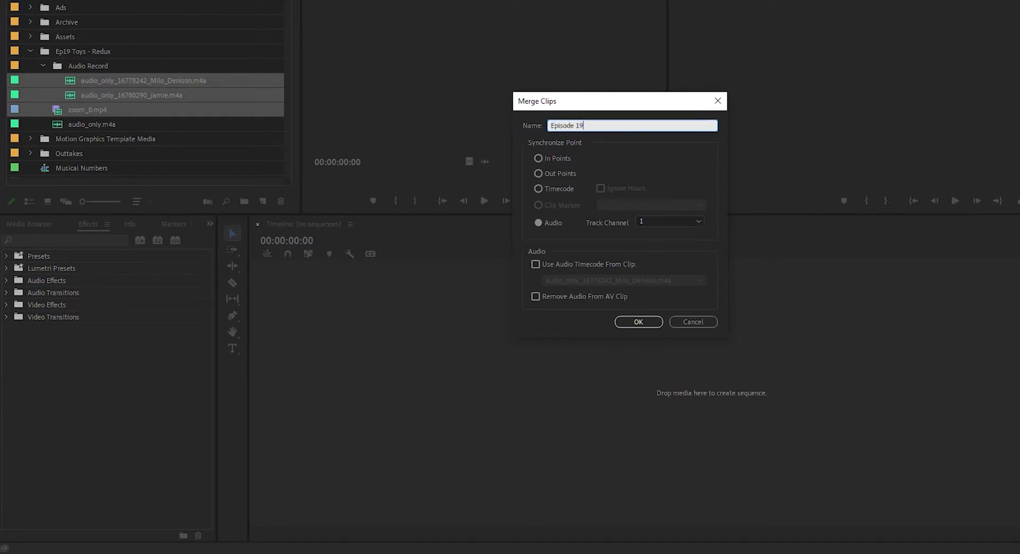
key(Return)
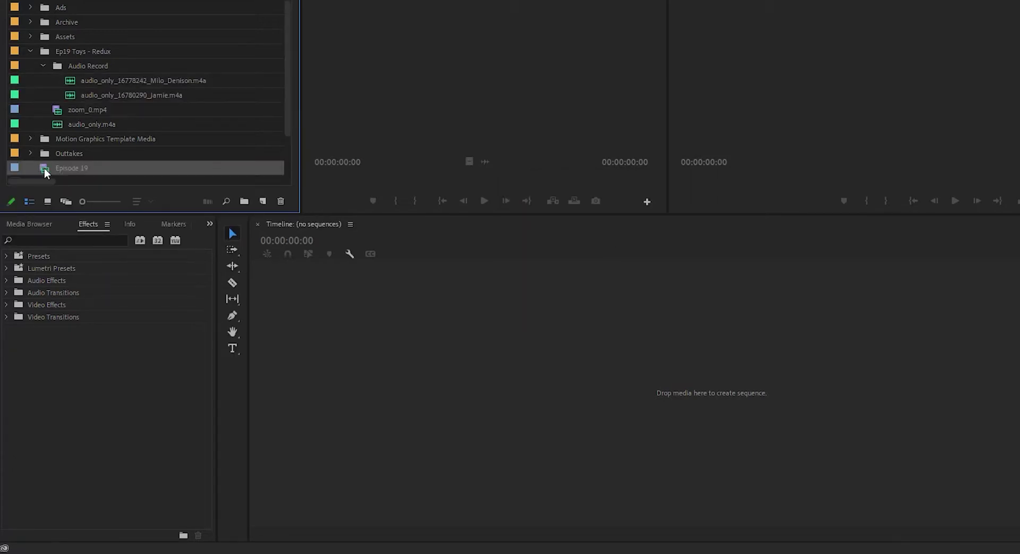
drag(45, 171, 387, 405)
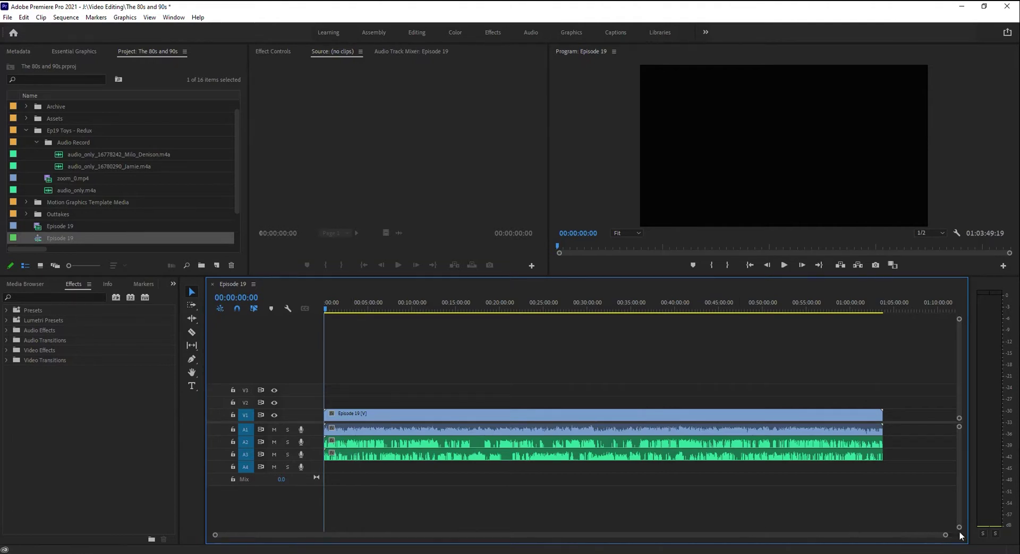
Place Episode 19 in the timeline and preview a few seconds of playback from about 10 s.
drag(946, 535, 672, 542)
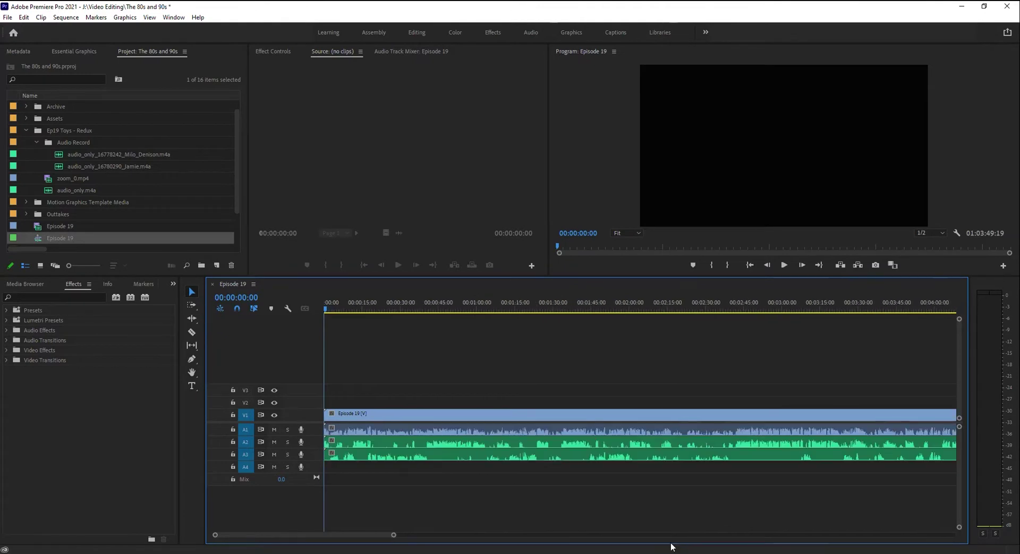
click(356, 310)
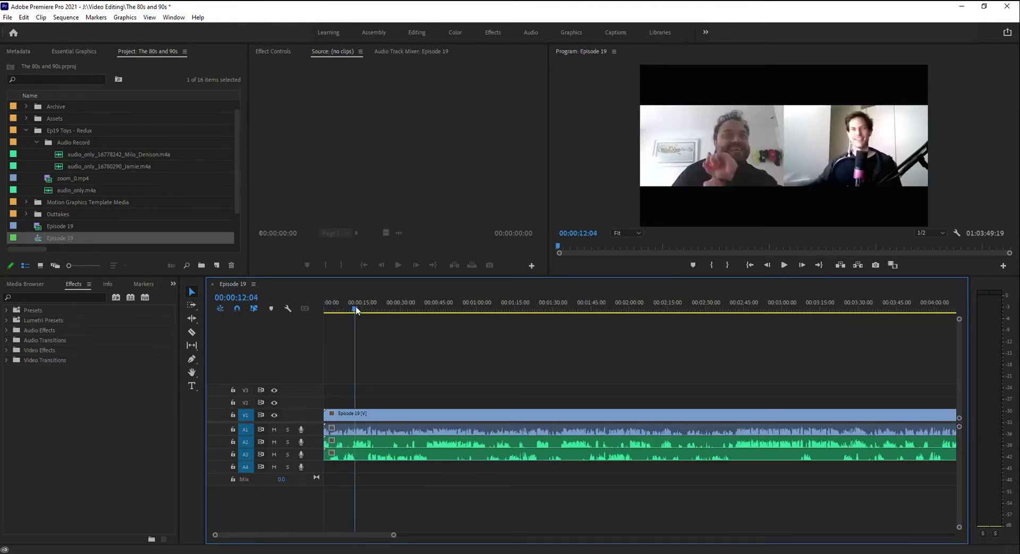
click(353, 307)
key(space)
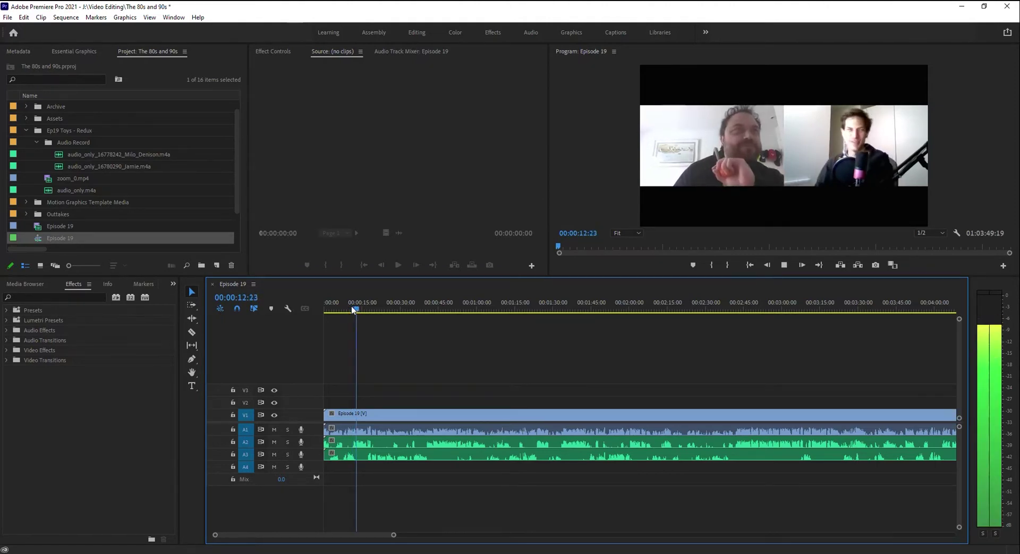
key(space)
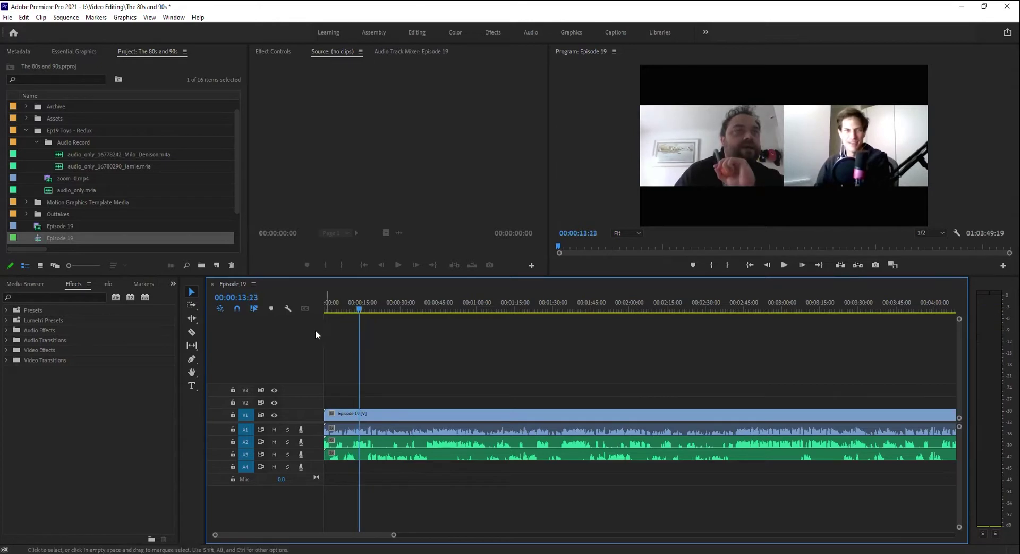
Turn on the Mute button for audio track A1 in the timeline.
click(274, 429)
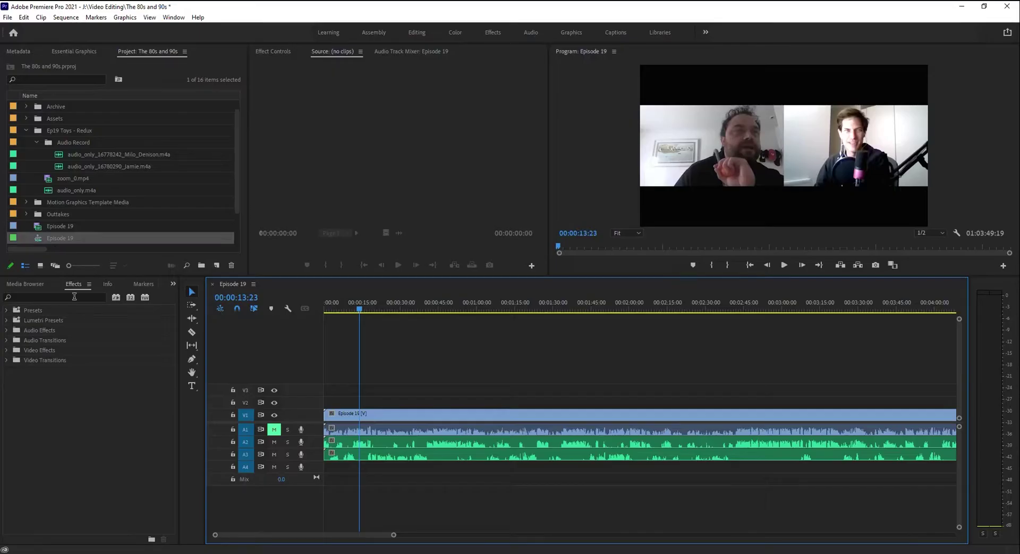
Find DeReverb by searching 'der' and apply it to the Episode 19 audio clips.
click(74, 297)
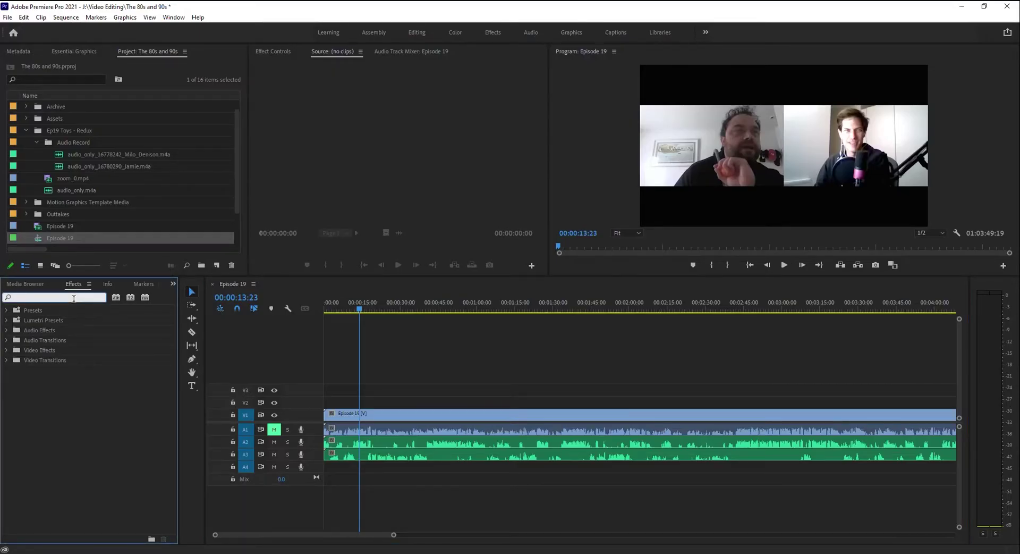
text(der)
drag(47, 409, 381, 445)
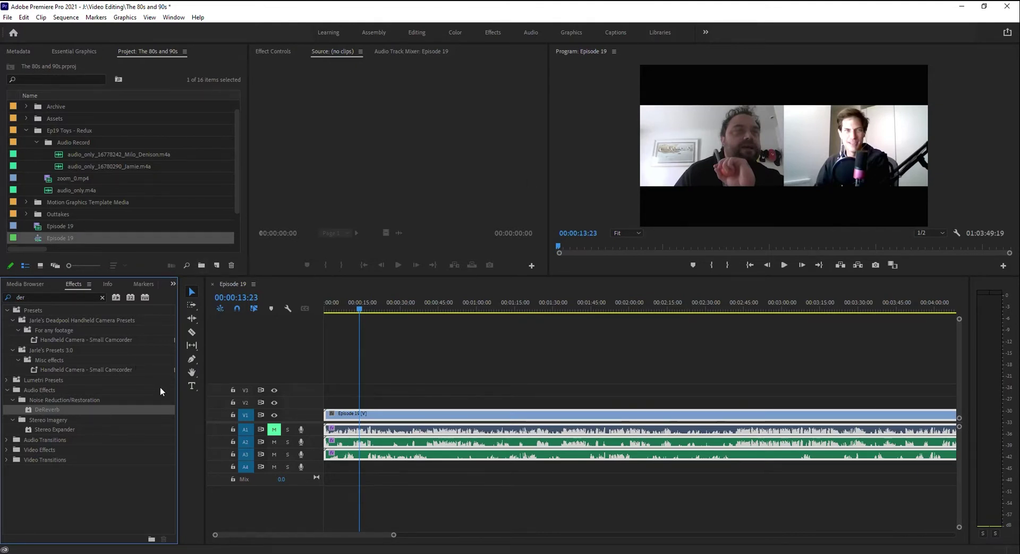
Find Dynamics by searching 'dynam' and apply it to the audio clips.
click(68, 298)
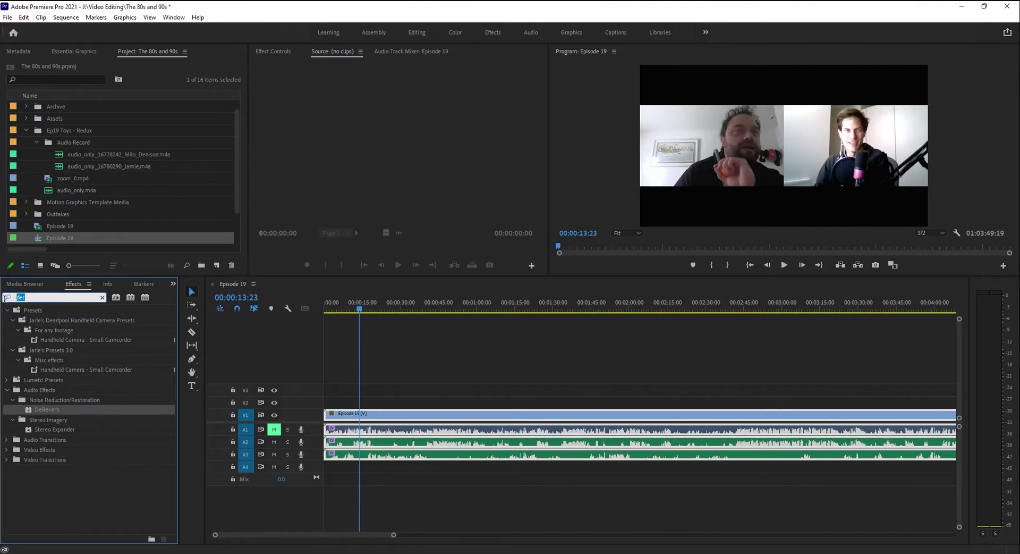
text(dynam)
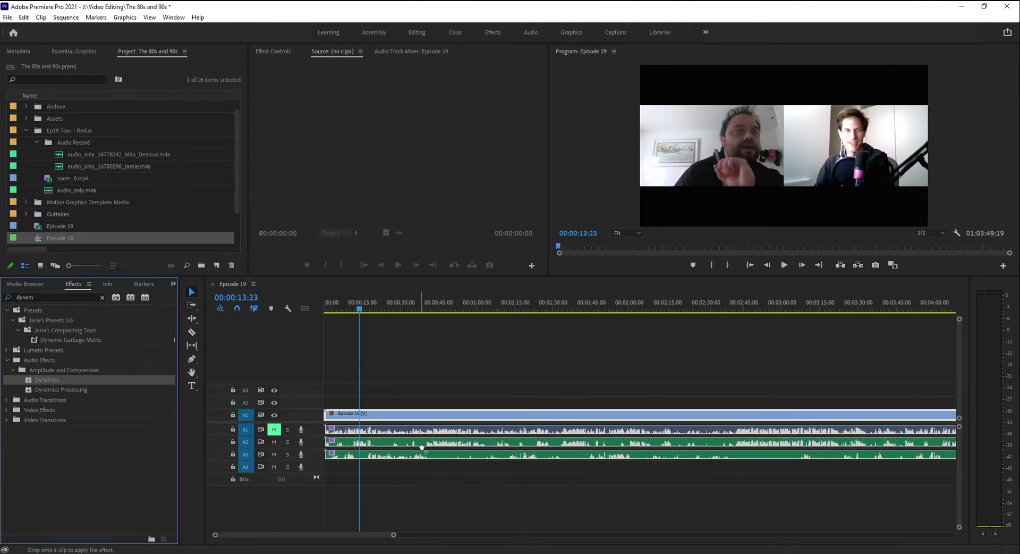
drag(47, 380, 425, 451)
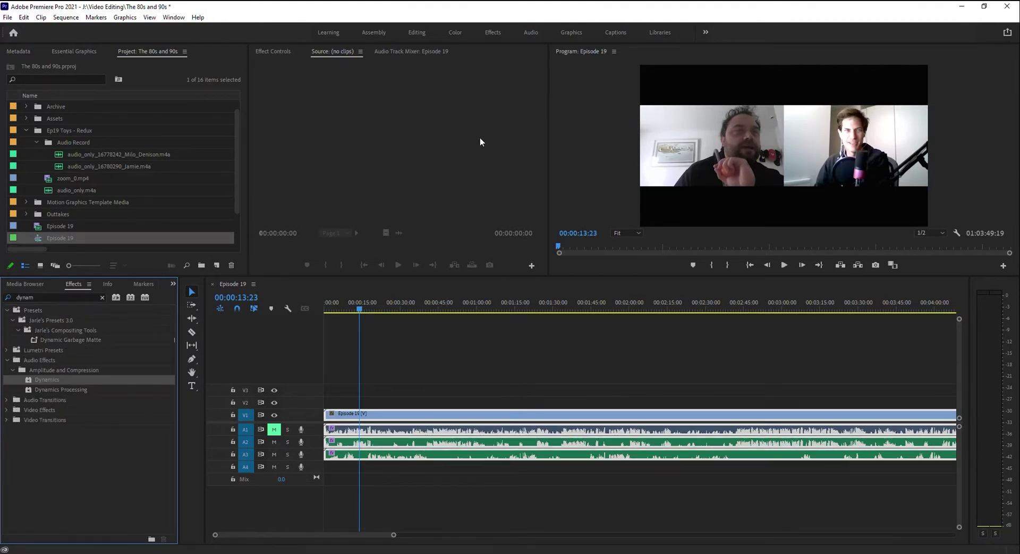
In Audio 3's Dynamics editor, enable Compressor with 17 dB makeup and Limiter at -3 dB threshold.
click(276, 52)
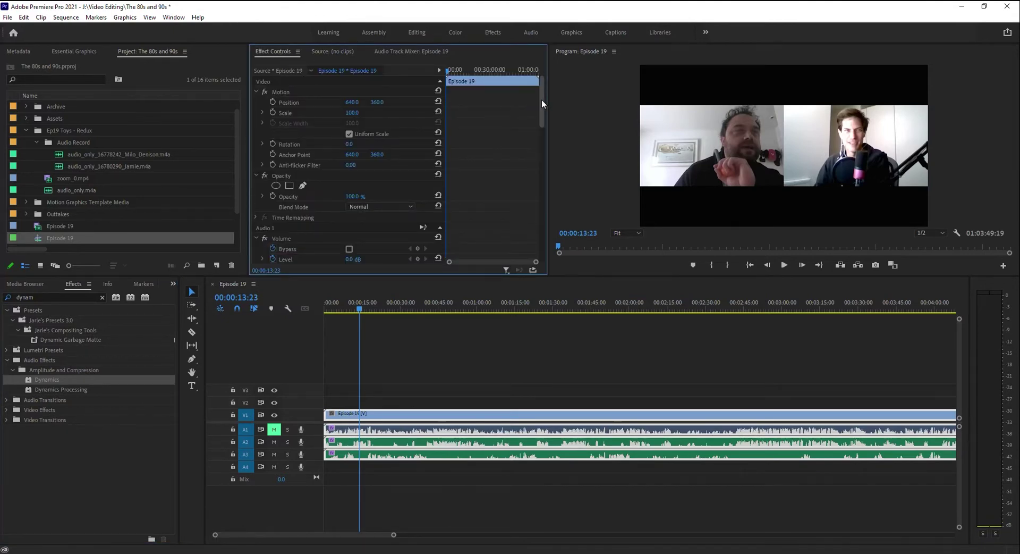
drag(542, 101, 536, 251)
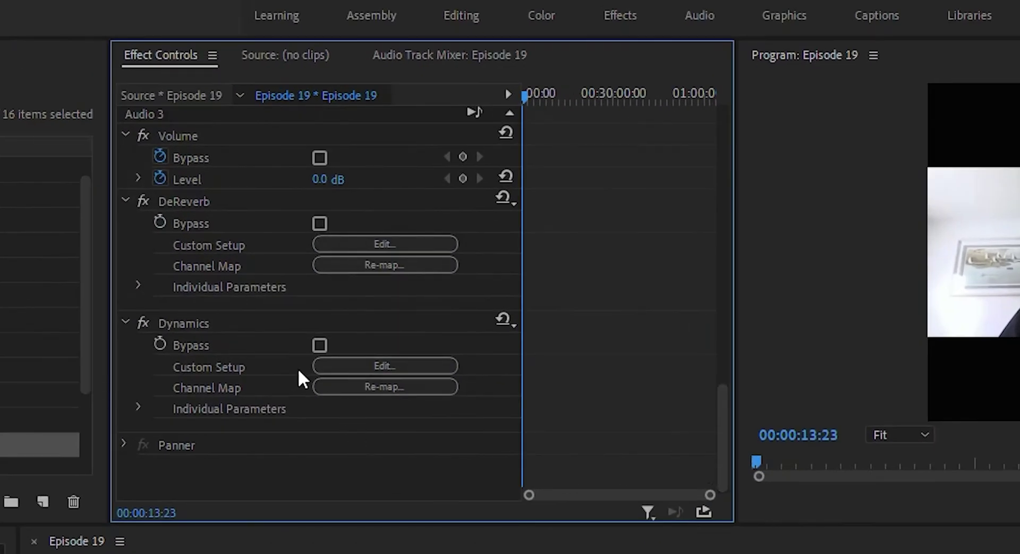
click(352, 365)
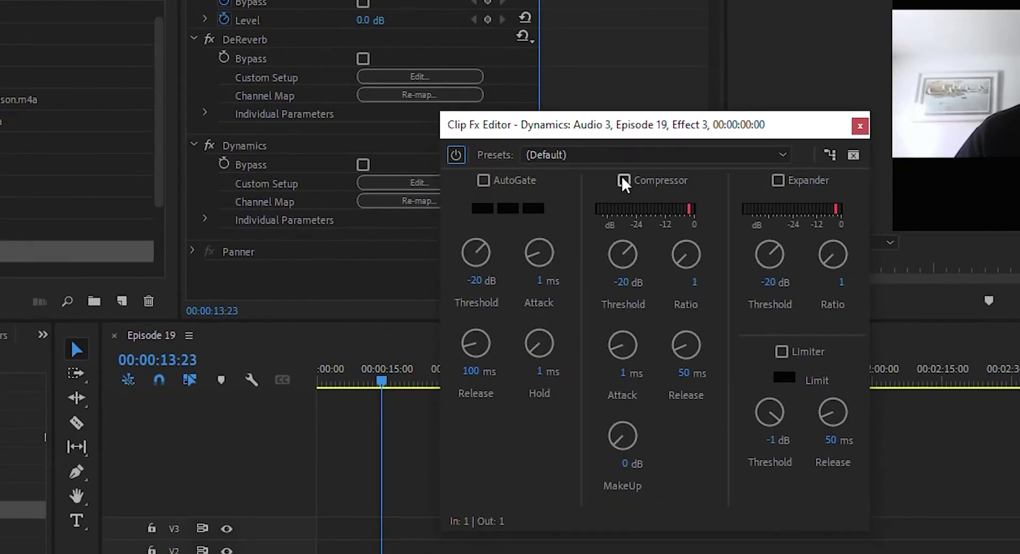
click(624, 181)
click(626, 463)
text(17)
key(Return)
click(781, 352)
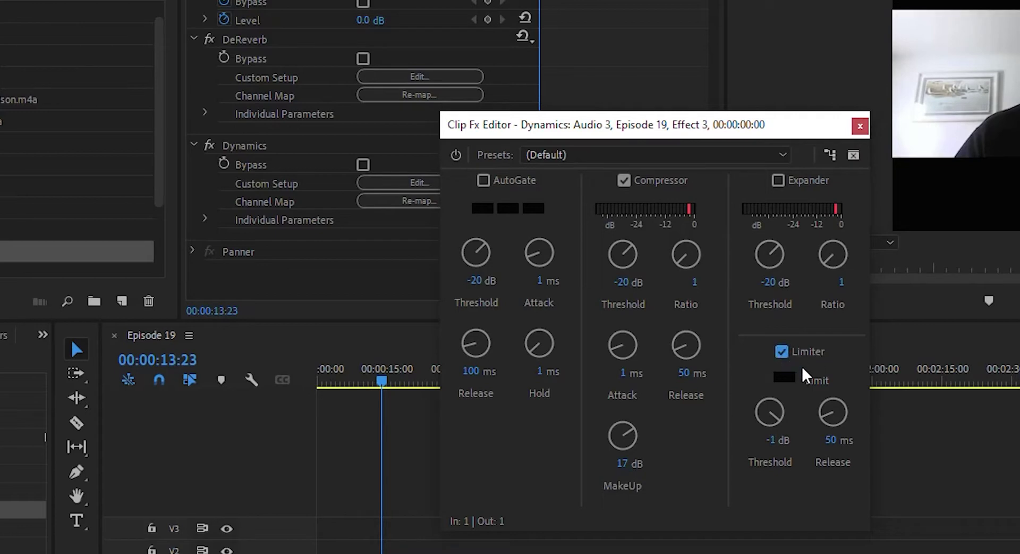
click(770, 439)
text(-3)
key(Return)
Give Audio 2's Dynamics a compressor with 17 dB makeup and a -3 dB limiter threshold.
click(858, 126)
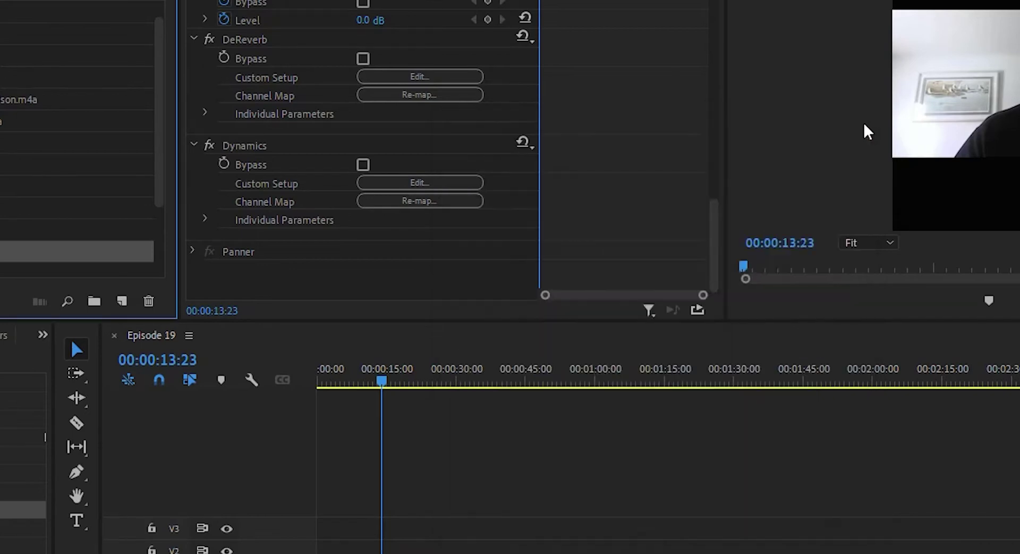
drag(716, 237, 714, 164)
click(428, 148)
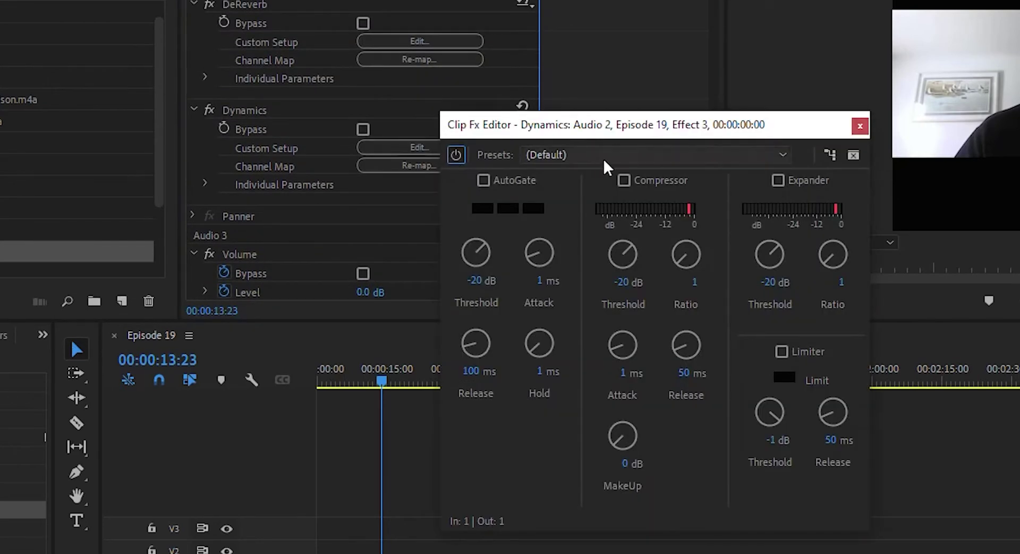
click(624, 180)
click(781, 351)
click(768, 440)
text(-3)
click(625, 463)
text(17)
key(Return)
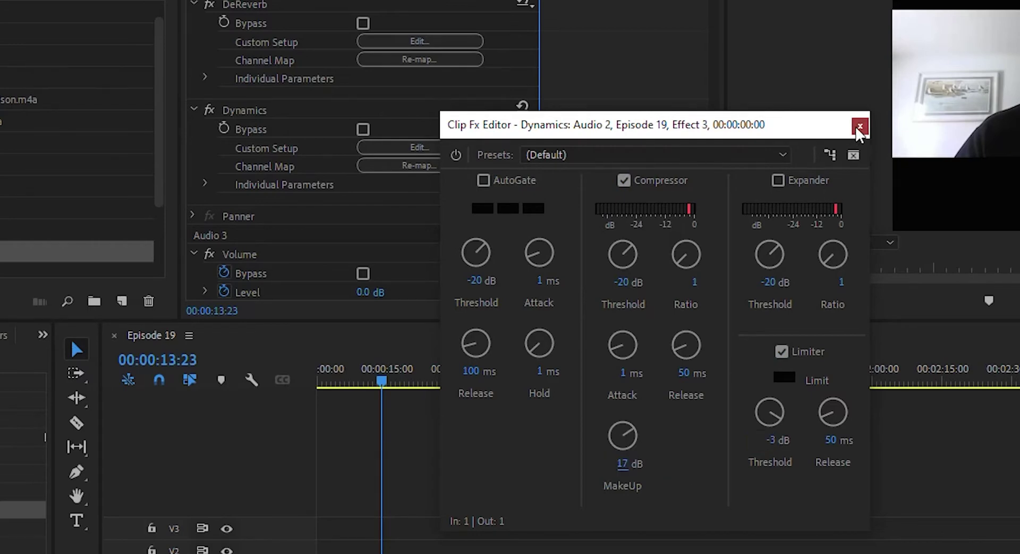
click(860, 126)
Configure Audio 1's Dynamics the same way, 17 dB makeup and -3 dB limiter, then close the editor.
drag(715, 177, 707, 91)
click(411, 165)
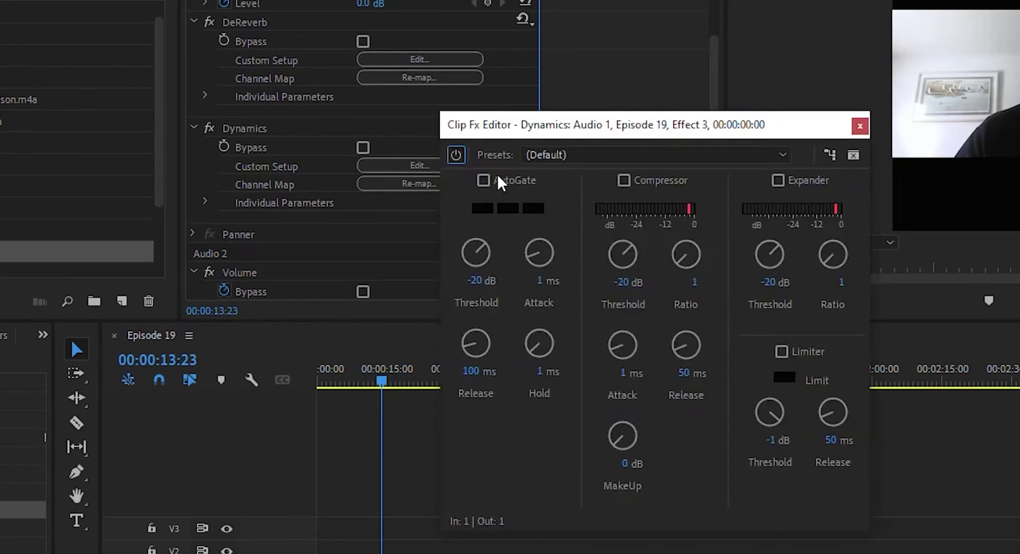
click(624, 180)
click(782, 351)
click(773, 439)
text(-3)
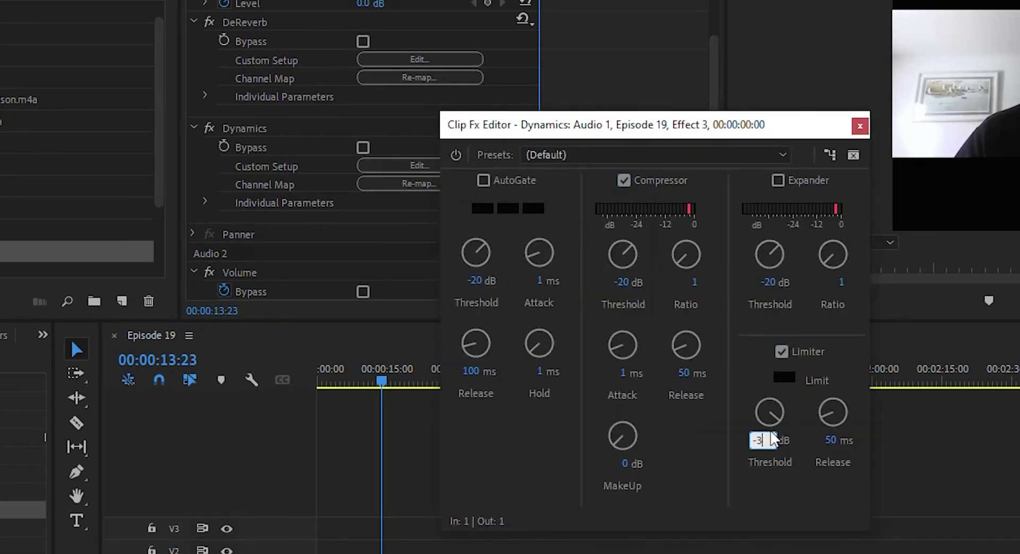
click(686, 481)
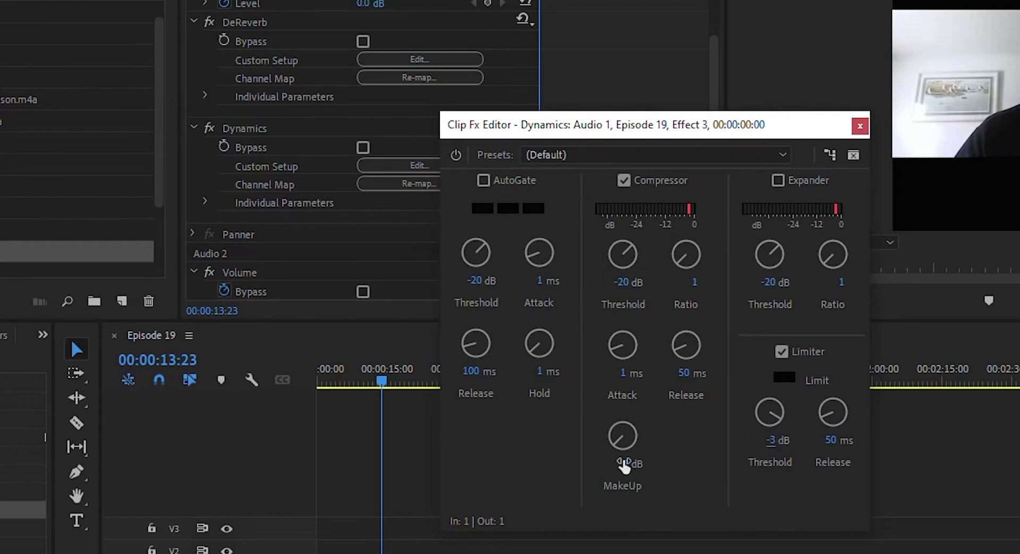
click(624, 464)
text(17)
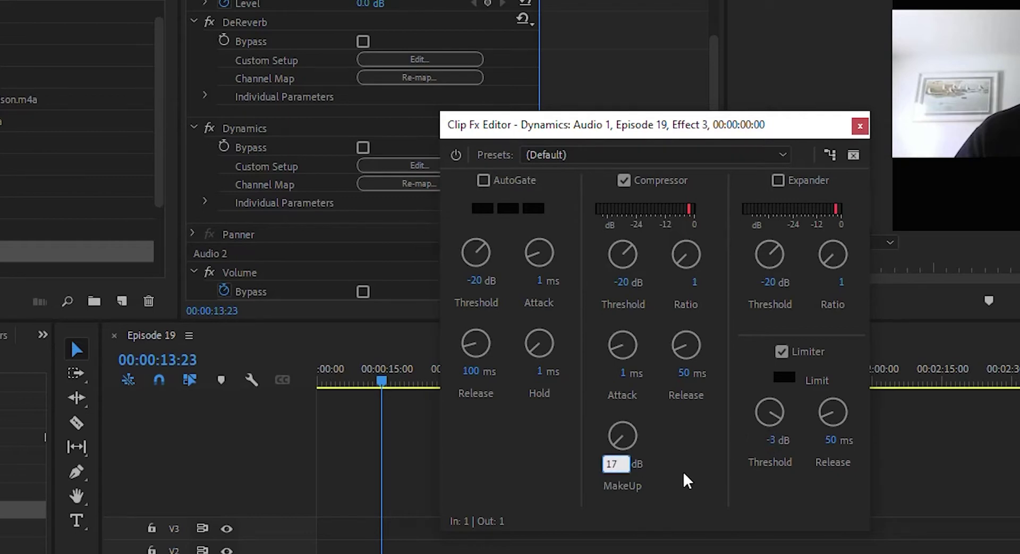
click(700, 484)
click(860, 126)
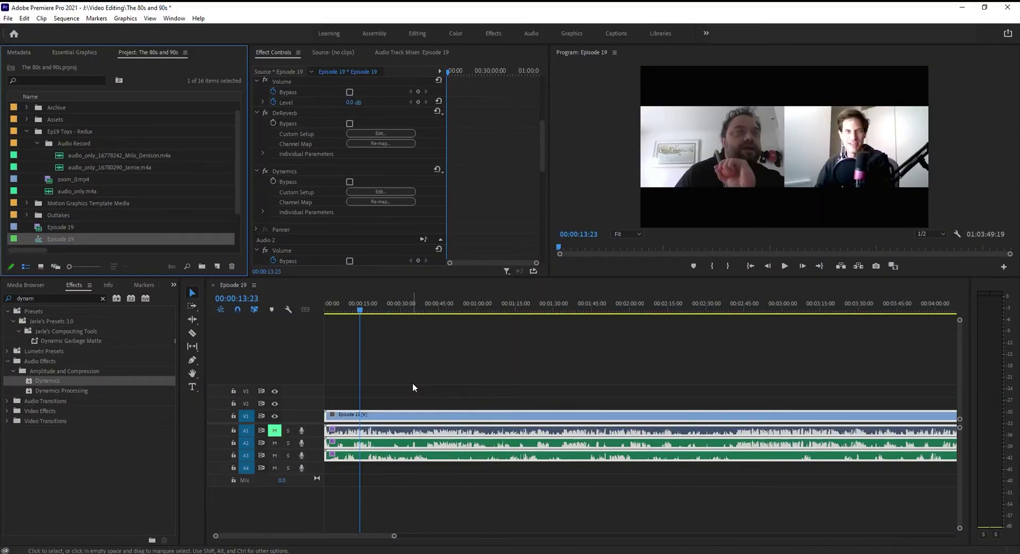
Use Audio Gain (G) to normalize all peaks of the Episode 19 clips to -3 dB.
click(429, 415)
key(g)
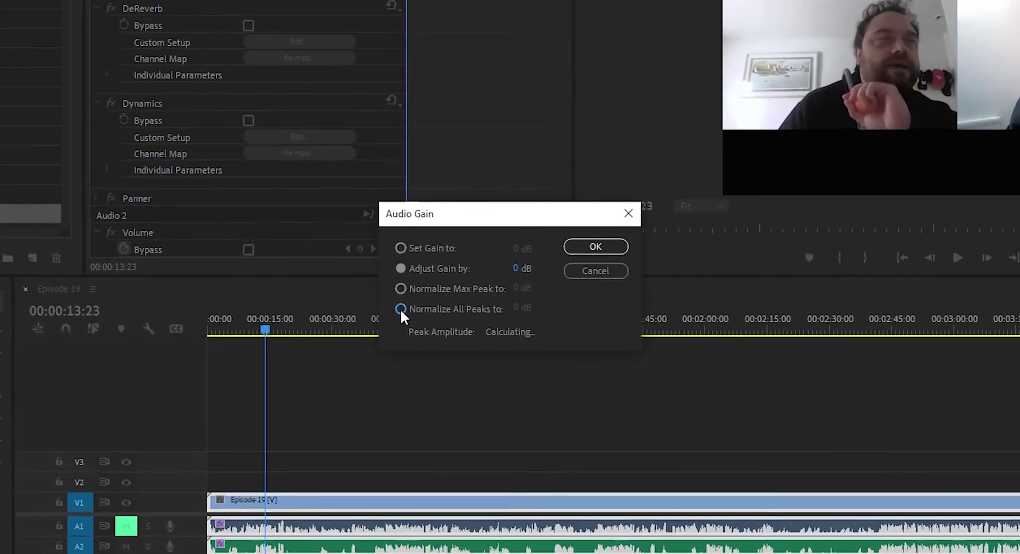
click(401, 309)
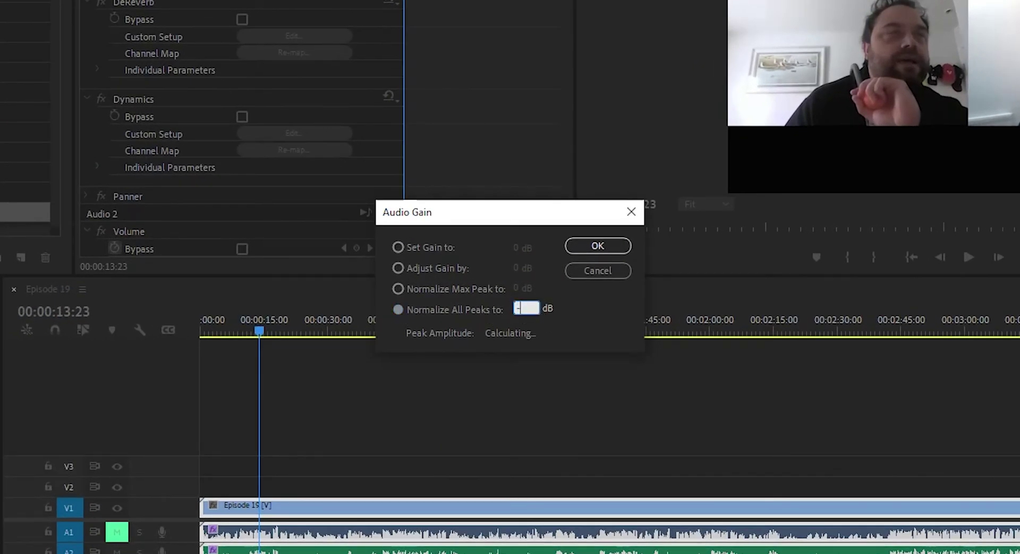
click(579, 324)
click(594, 247)
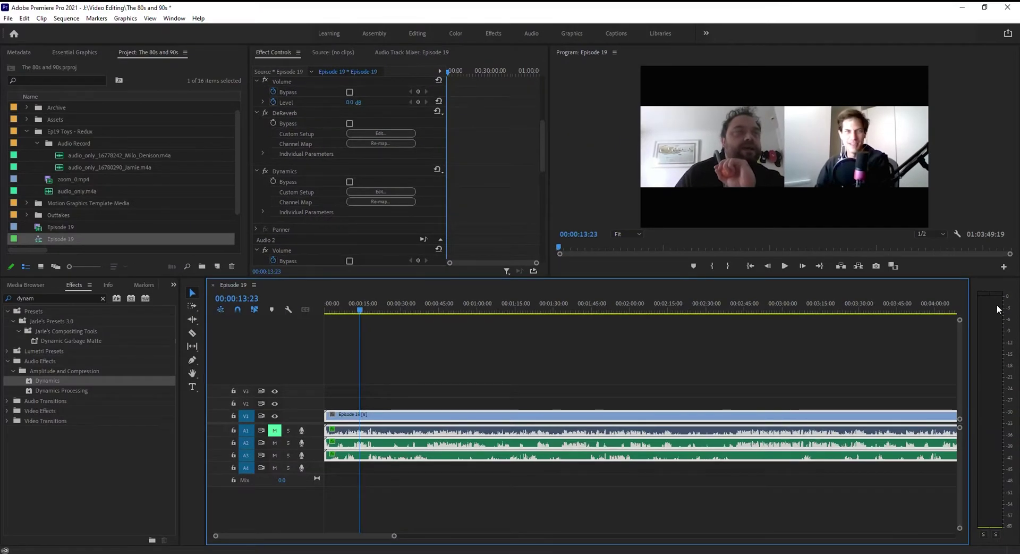
Expand tracks A2 and A3 and enlarge the audio area to show their waveforms.
double_click(314, 443)
double_click(315, 479)
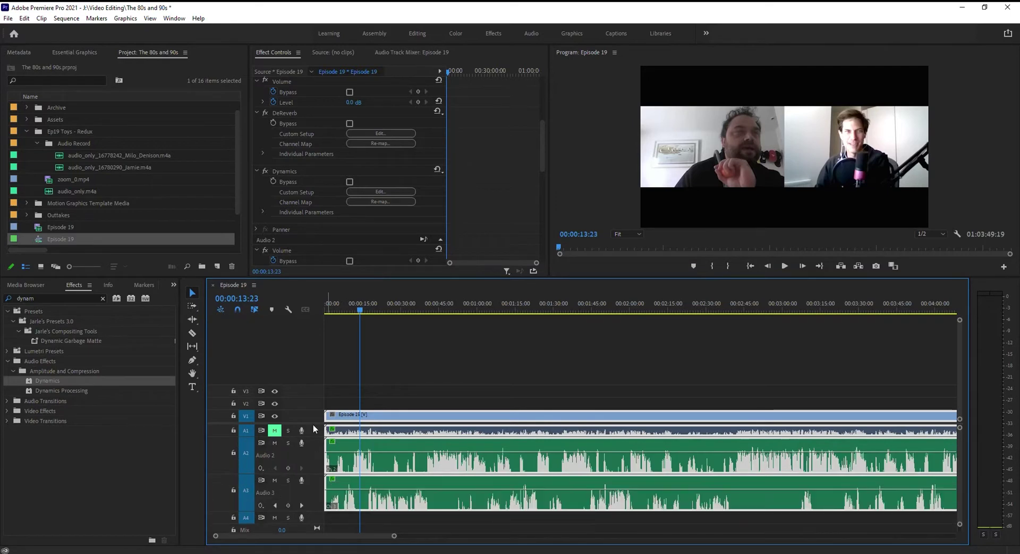
drag(313, 423, 315, 373)
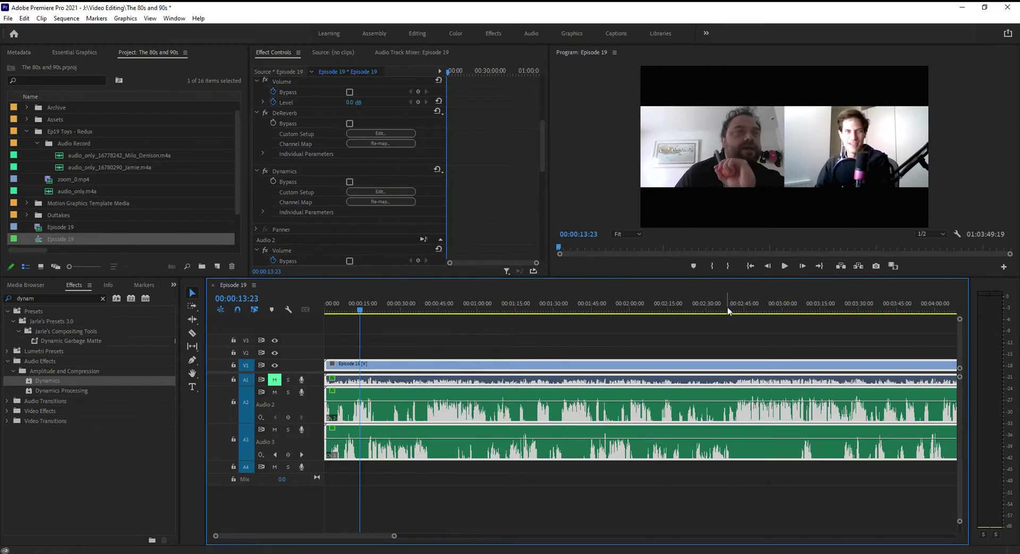
Place the playhead near 04:20, zoom in, switch to the Razor tool and play from there.
click(684, 307)
key(=)
key(c)
key(space)
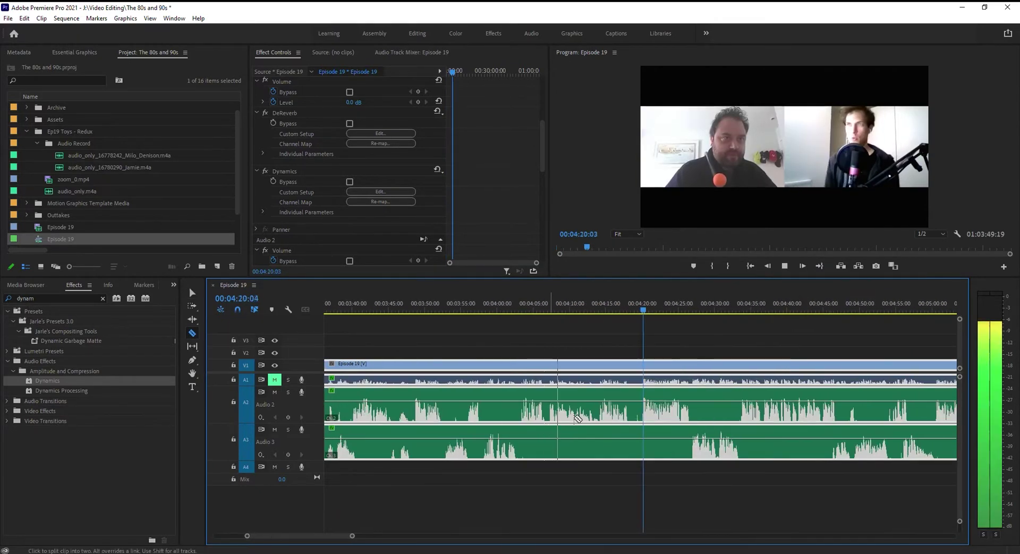
Cut all tracks at 04:21:14, delete the earlier part, and shift the remaining clips 00:00:09:07 later.
click(643, 403)
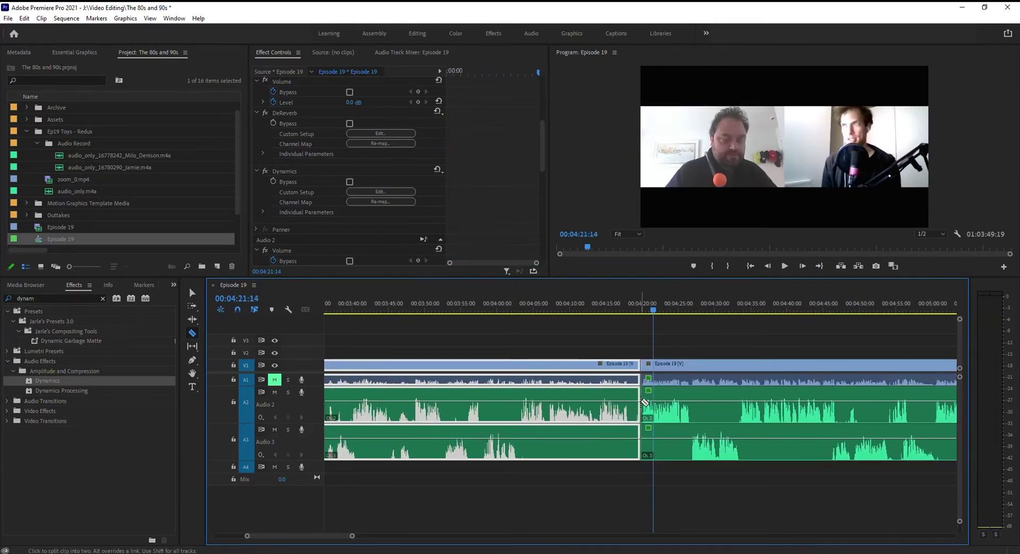
key(v)
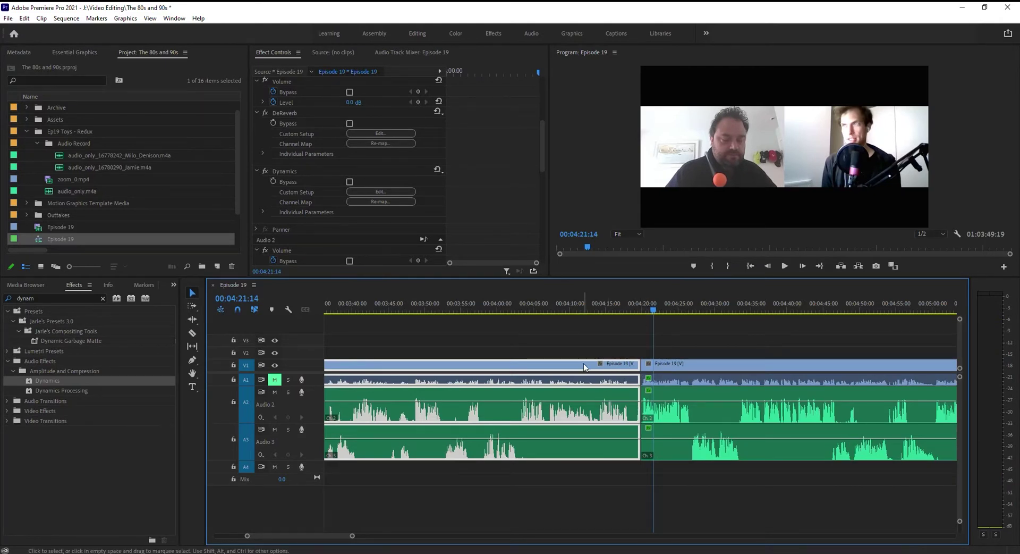
key(Delete)
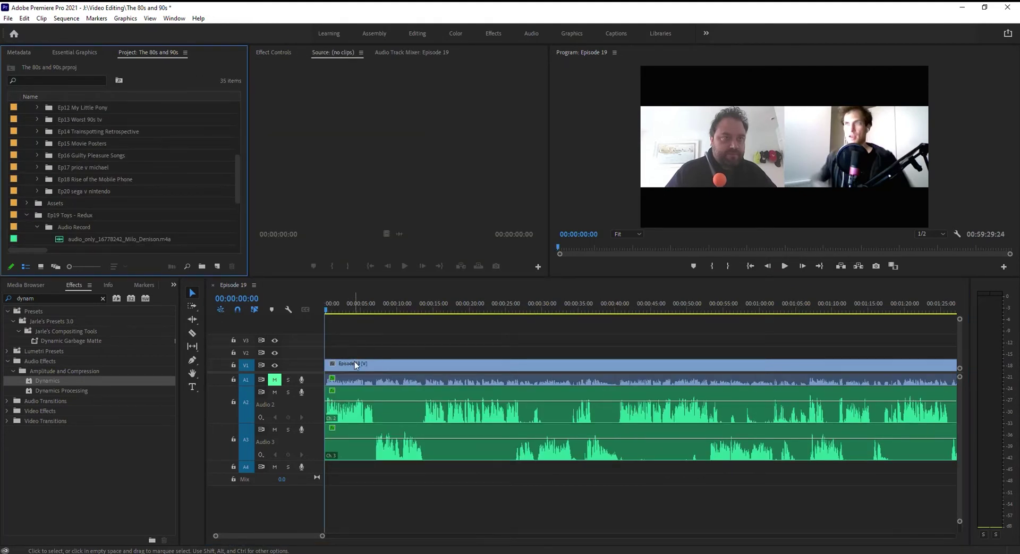
drag(355, 364, 425, 366)
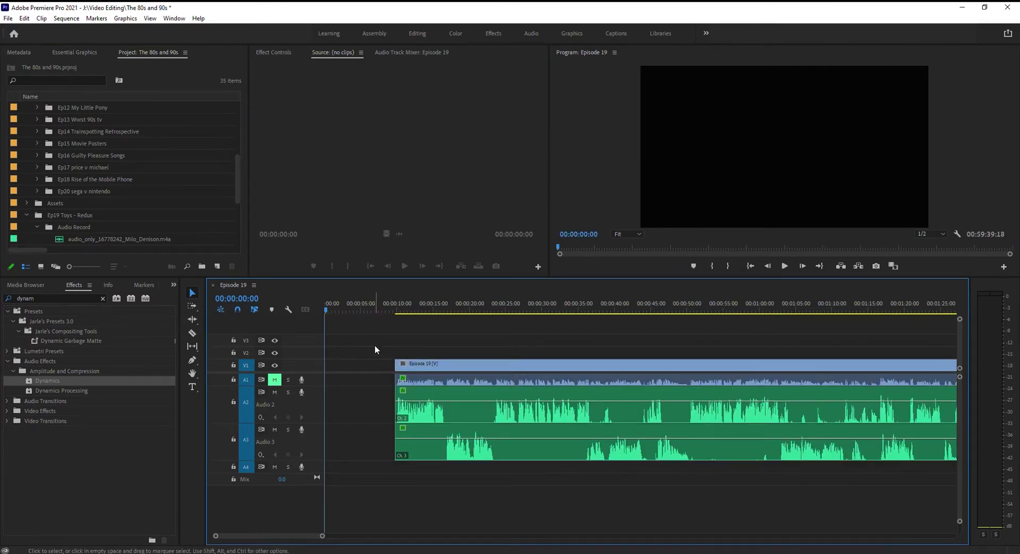
Open the Episode 20 Sega Genesis vs Super Nintendo sequence from its bin folder.
click(36, 188)
scroll(58, 229, down, 1)
scroll(59, 228, down, 1)
double_click(60, 203)
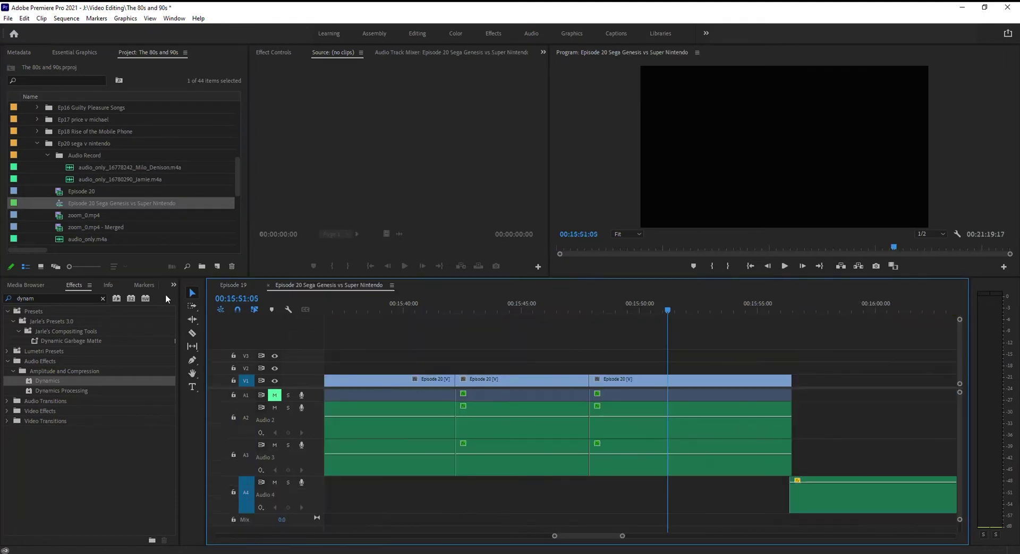
drag(571, 534, 242, 534)
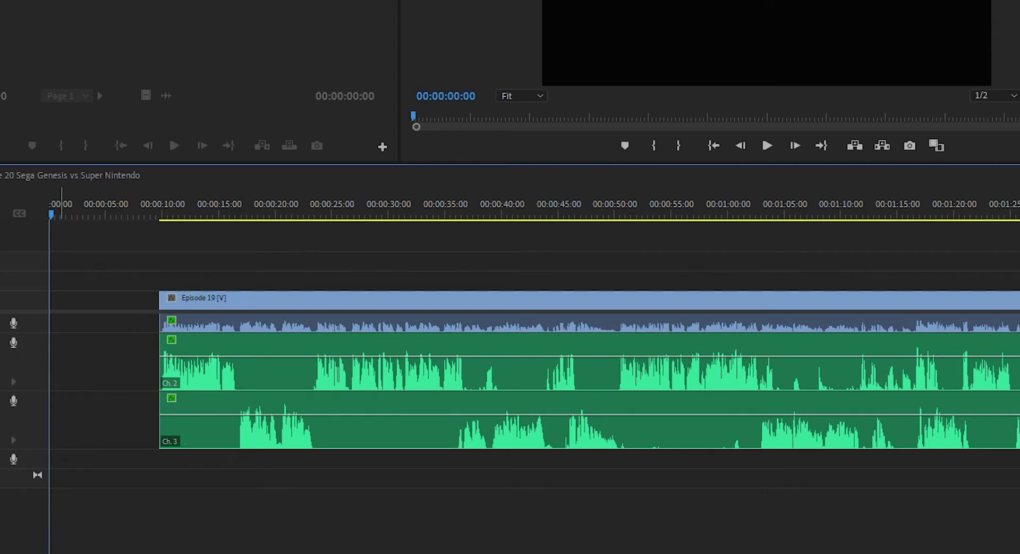
Paste the faded music onto Audio 4 at the start and slide Episode 19's clips to 00:00:05:09 over it.
key(ctrl+v)
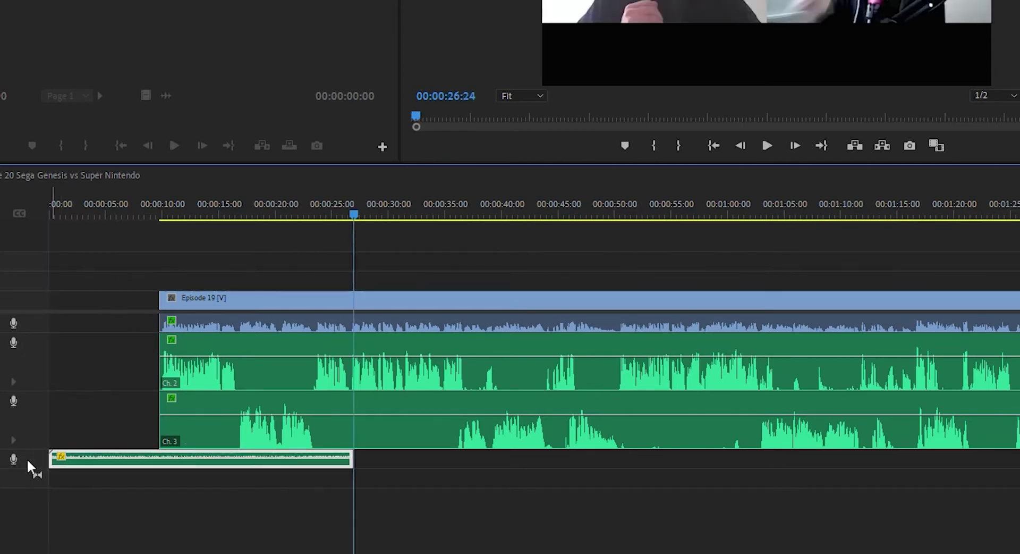
double_click(31, 454)
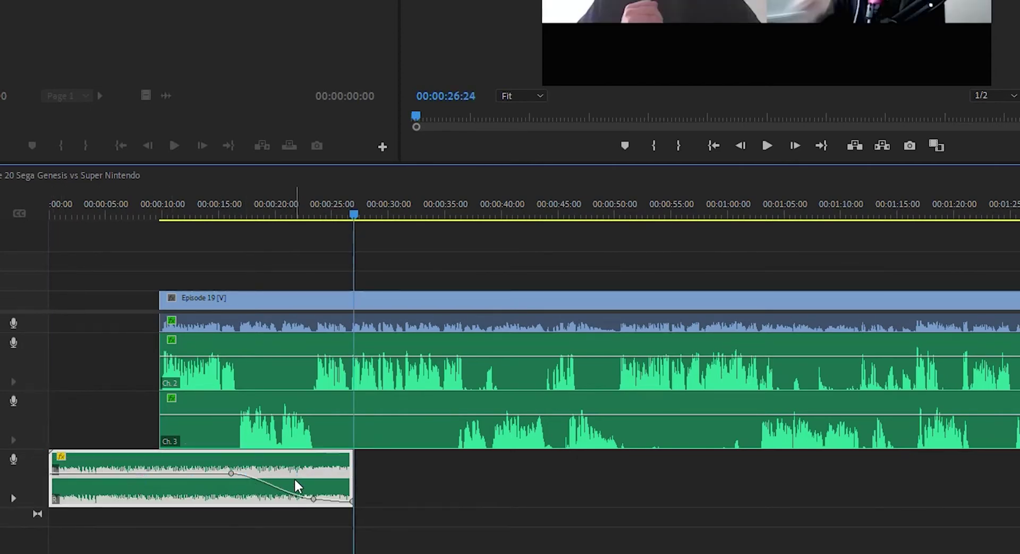
key(Home)
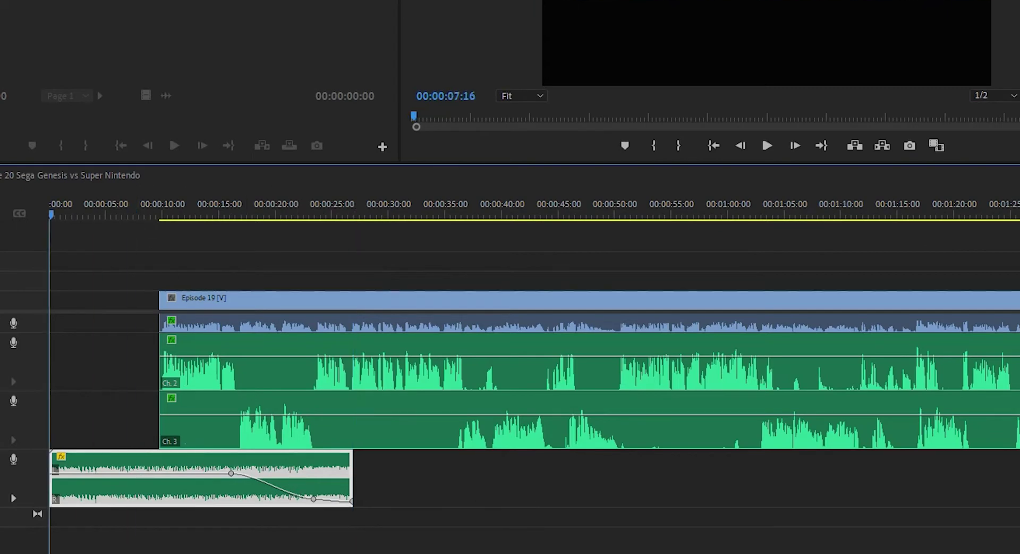
key(space)
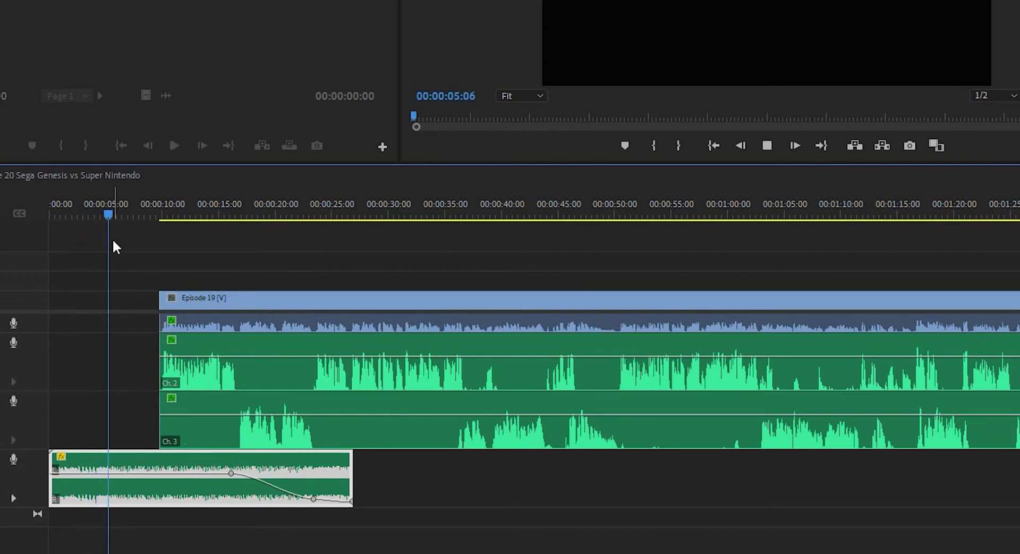
key(space)
drag(225, 297, 195, 303)
key(space)
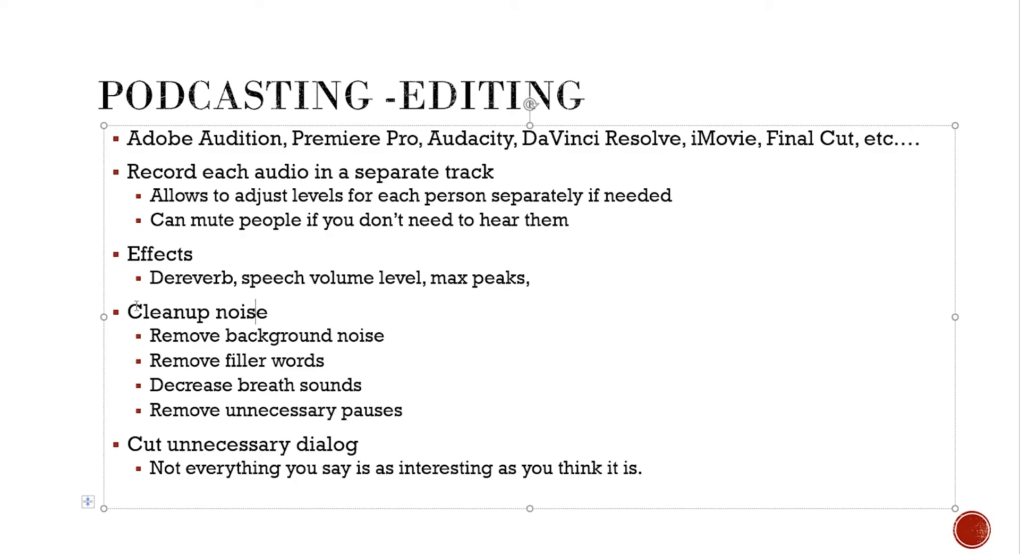
drag(137, 308, 407, 417)
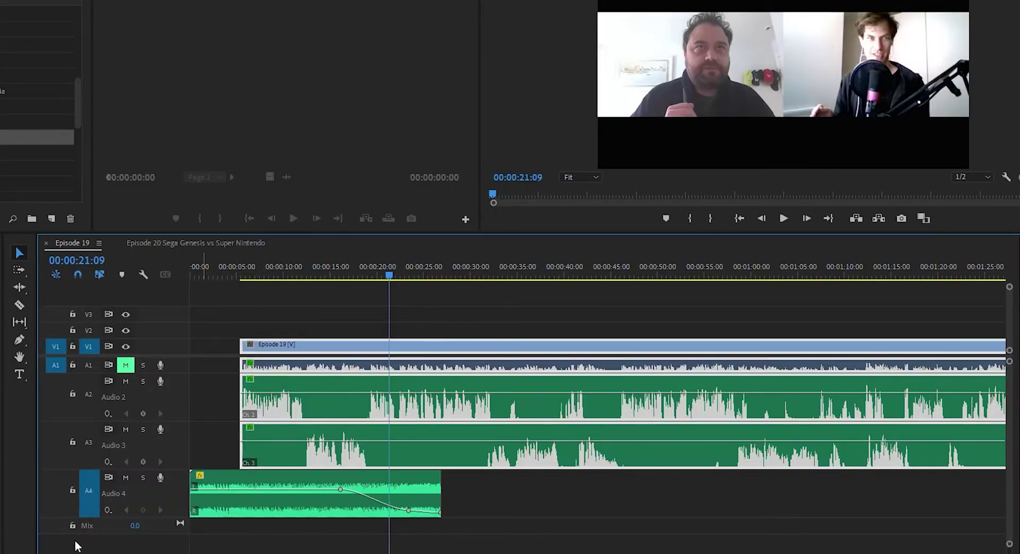
key(=)
key(=)
key(=)
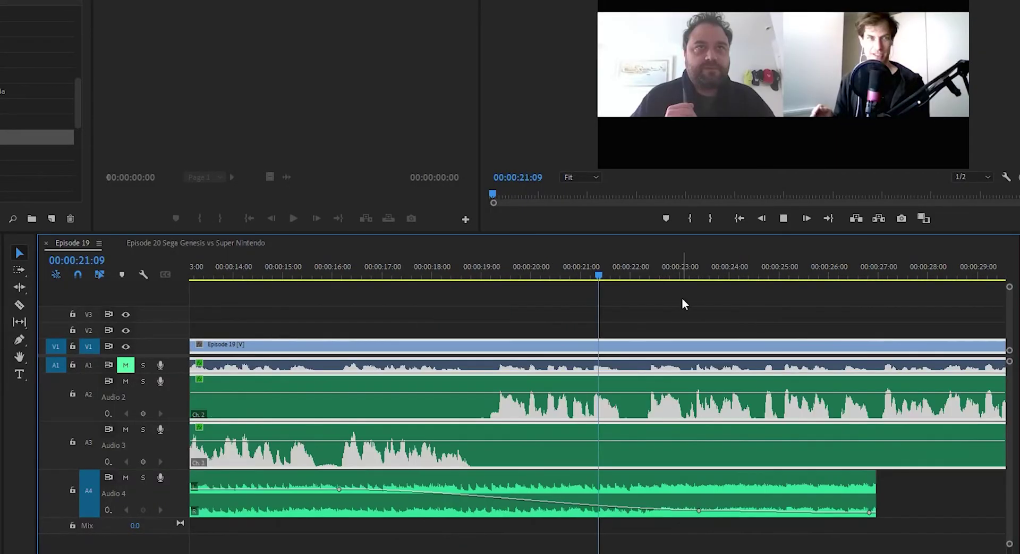
key(space)
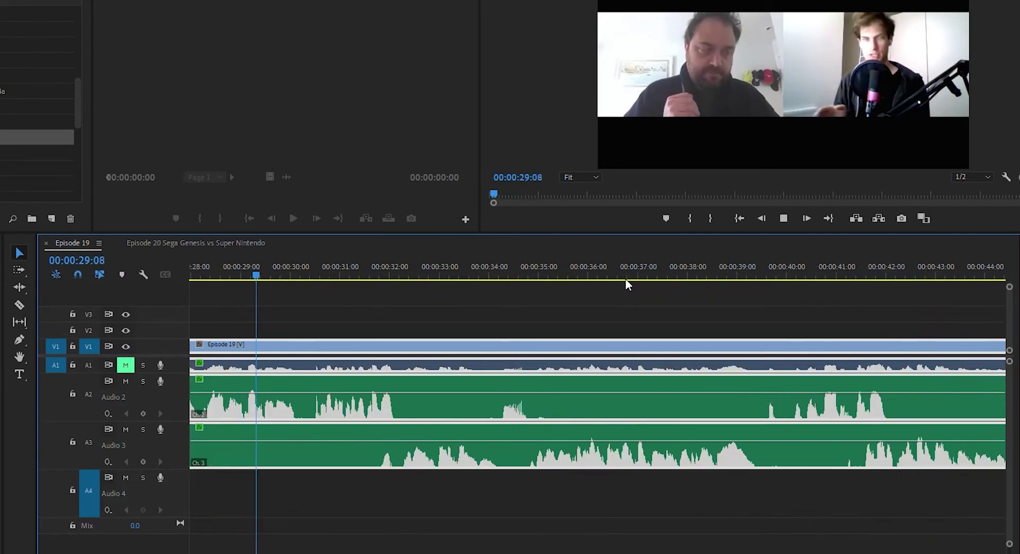
key(space)
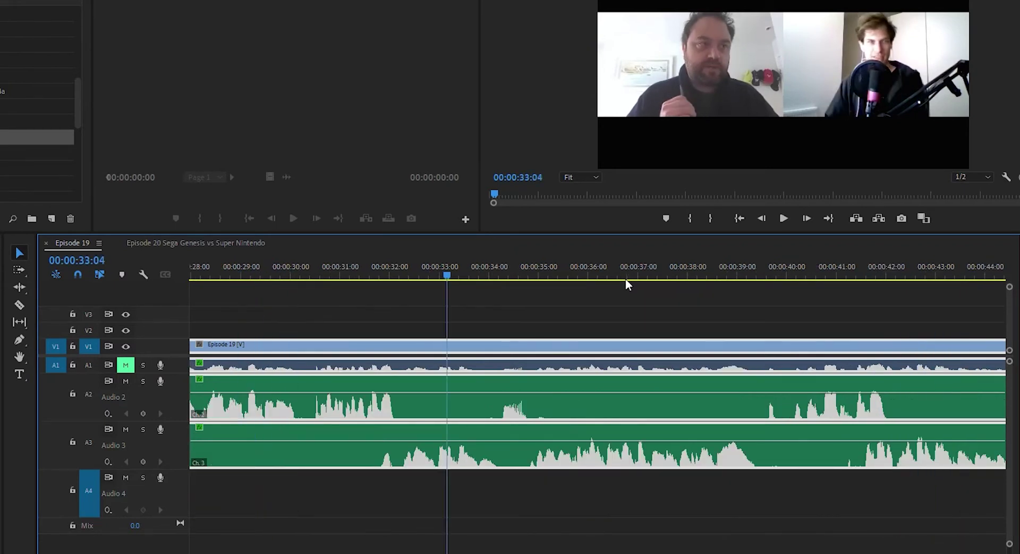
Play from about 0:31 and dip Audio 3's volume through the pause with four keyframes.
click(370, 262)
key(space)
key(space)
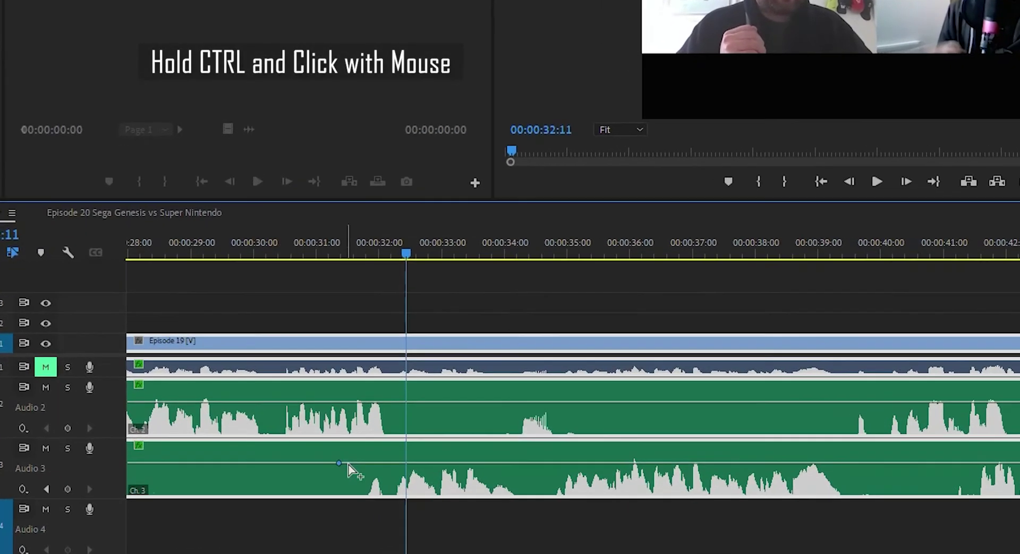
ctrl+click(357, 441)
ctrl+click(365, 441)
ctrl+click(391, 463)
ctrl+click(404, 462)
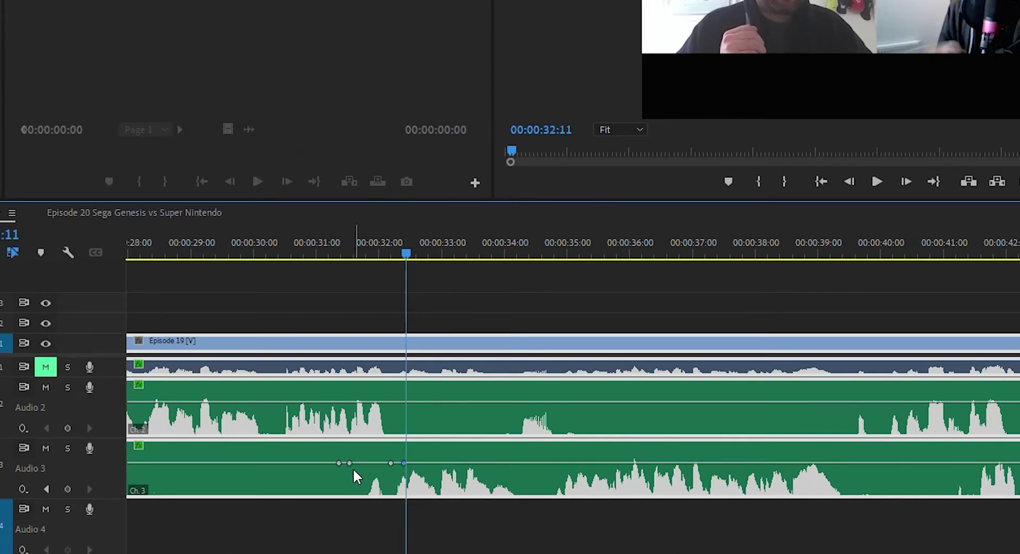
drag(349, 463, 351, 492)
drag(391, 463, 388, 492)
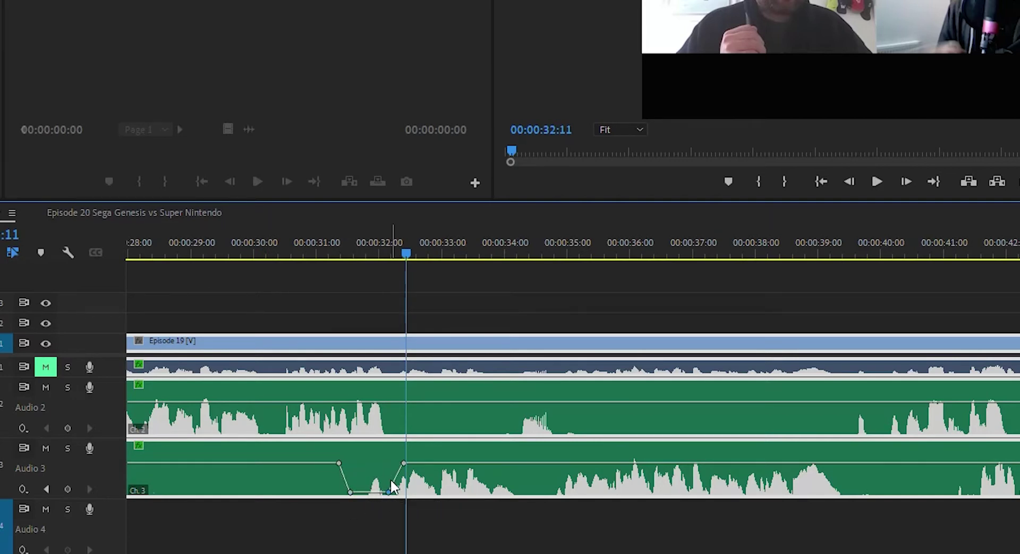
Replay the Audio 3 dip, then play on from about 0:38 to the next pause at 0:40.
click(353, 257)
key(space)
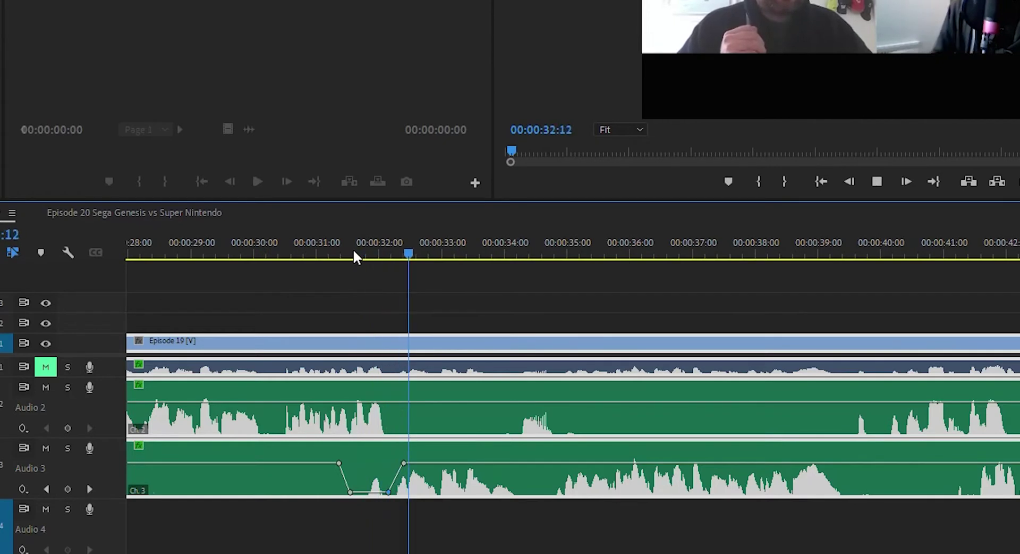
key(space)
key(space)
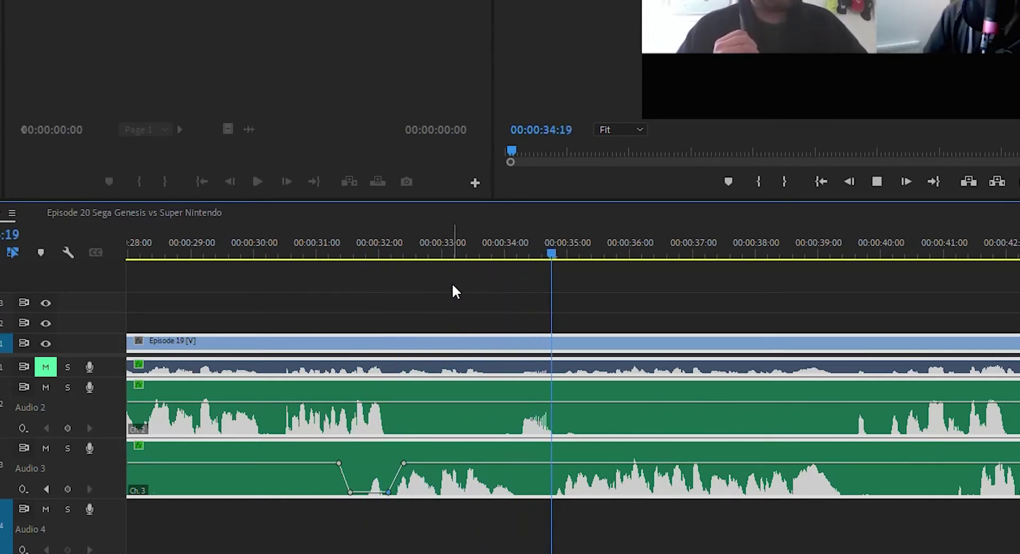
key(space)
click(809, 247)
key(space)
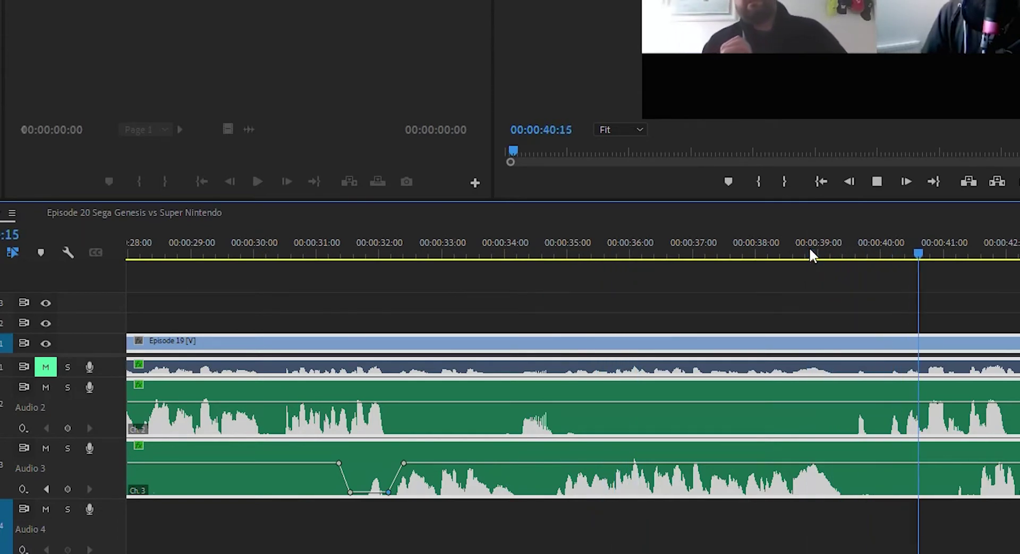
key(space)
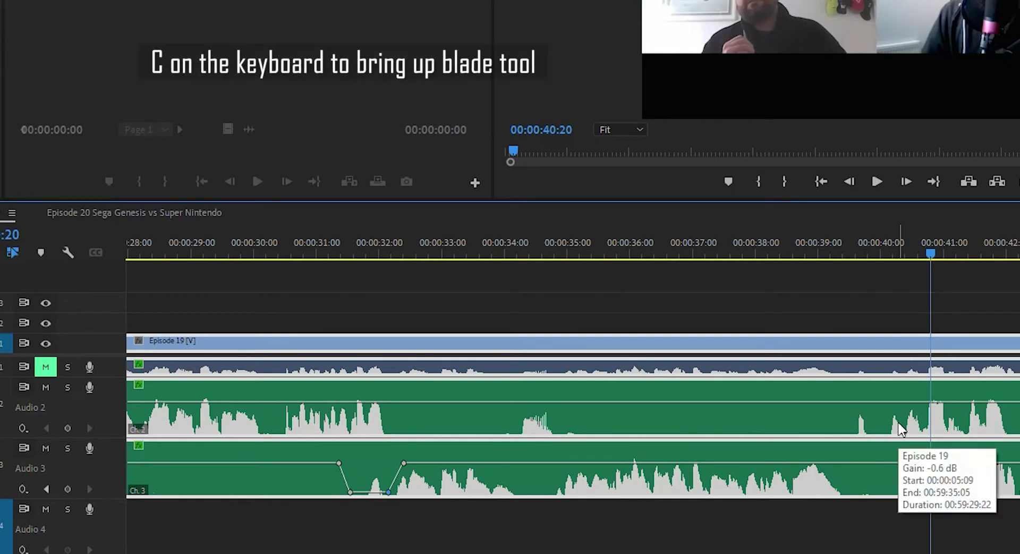
Razor all tracks at 0:39:11 and 0:40:08, ripple delete the pause between, and replay the edit.
key(c)
click(845, 474)
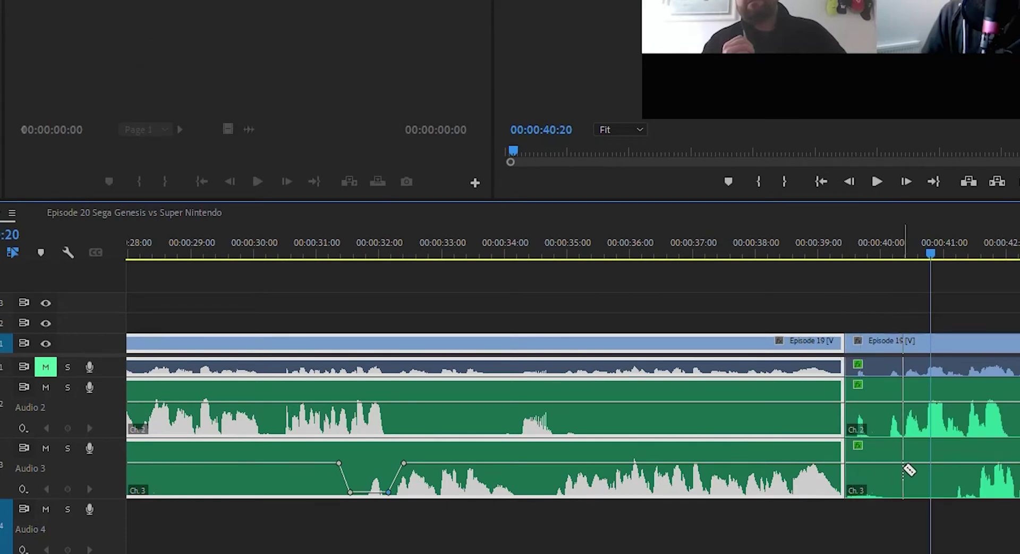
click(903, 471)
key(v)
click(878, 452)
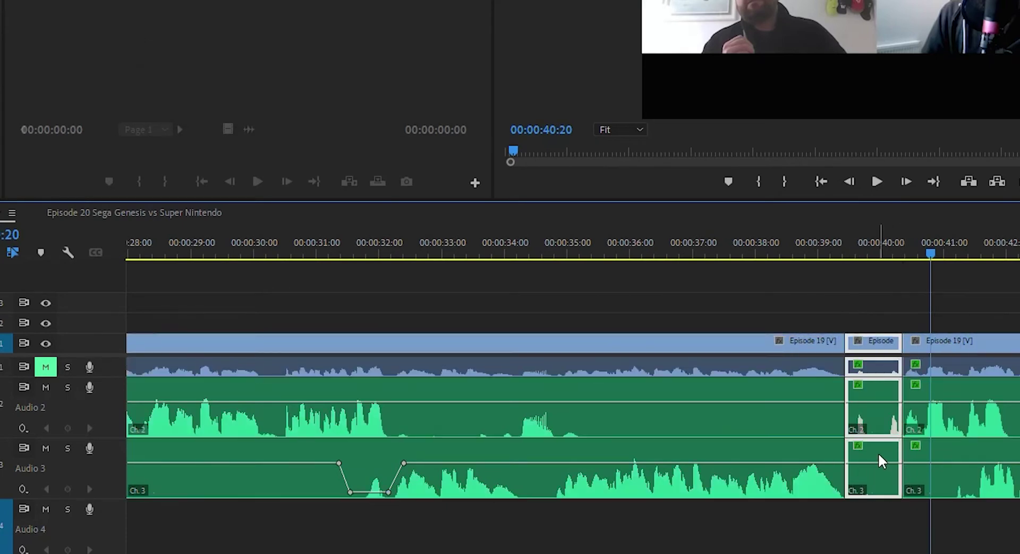
key(shift+Delete)
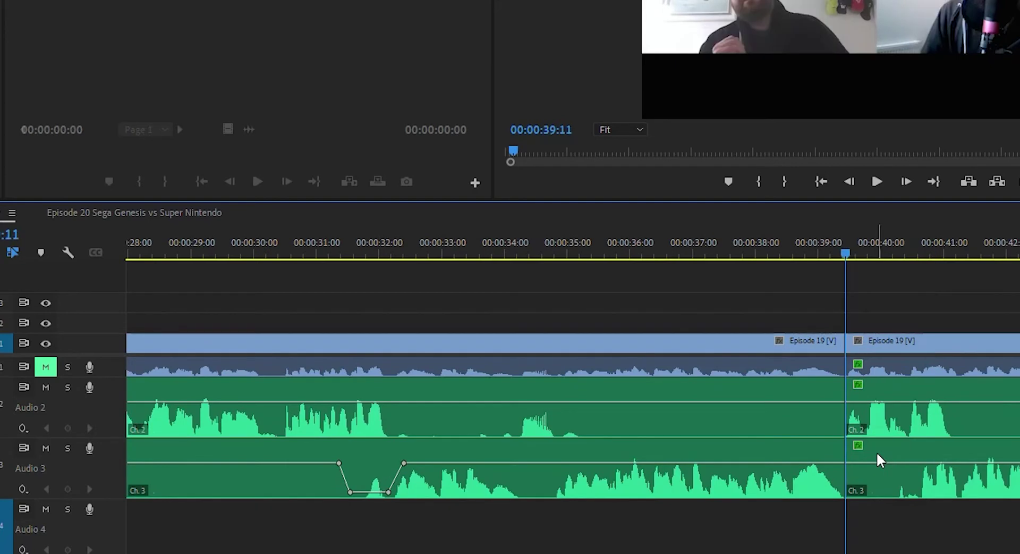
click(822, 250)
key(space)
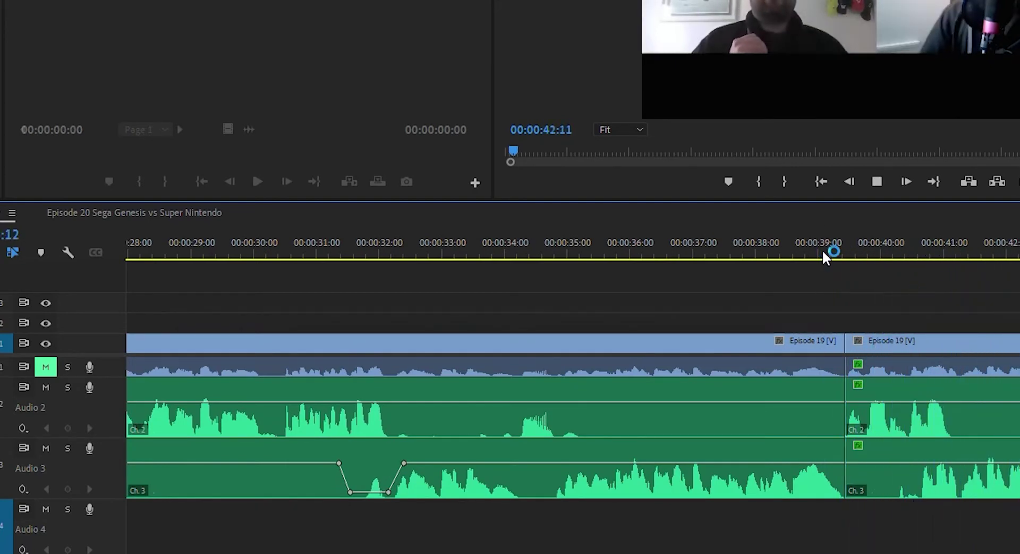
key(space)
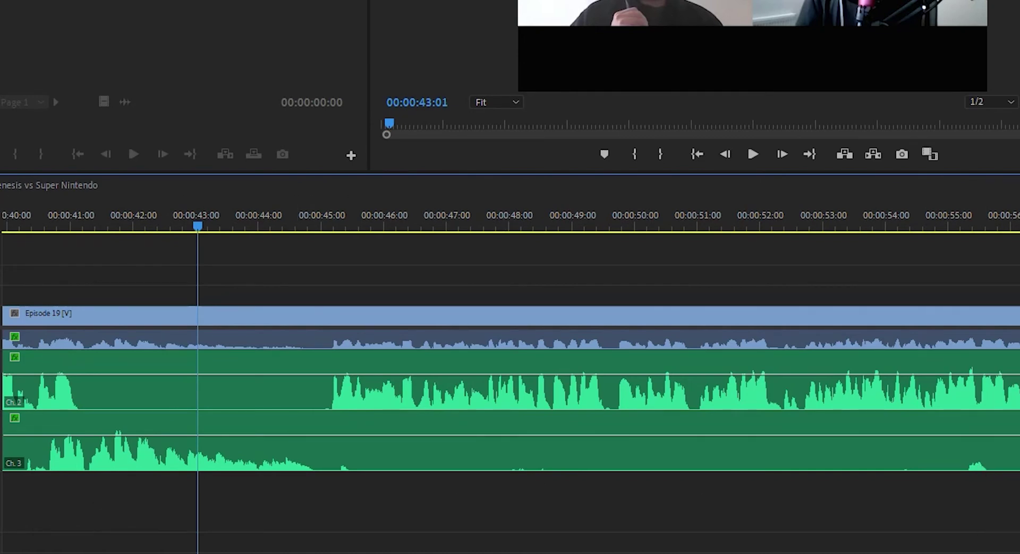
Add Audio 3 keyframe pairs near 0:45 and 0:57 and drag the inner ones down to silence.
scroll(170, 427, down, 5)
scroll(170, 427, up, 5)
scroll(170, 427, down, 2)
ctrl+click(115, 435)
ctrl+click(124, 435)
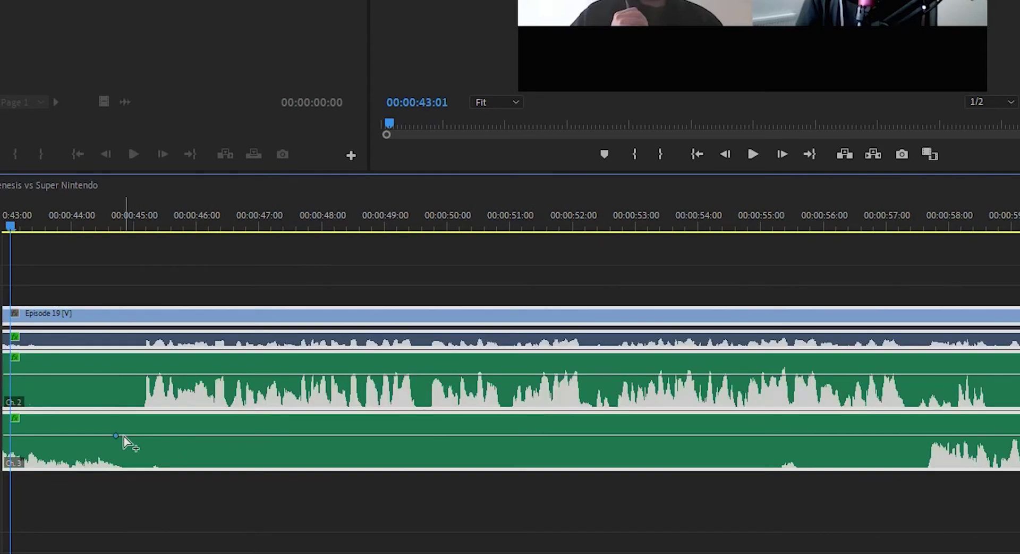
ctrl+click(923, 435)
ctrl+click(907, 436)
drag(907, 435, 898, 508)
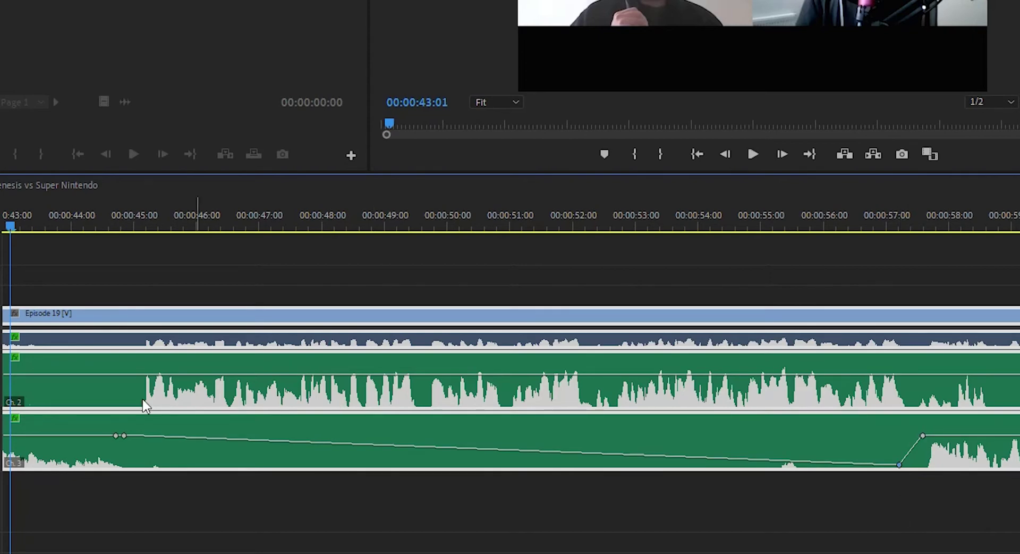
drag(124, 435, 132, 474)
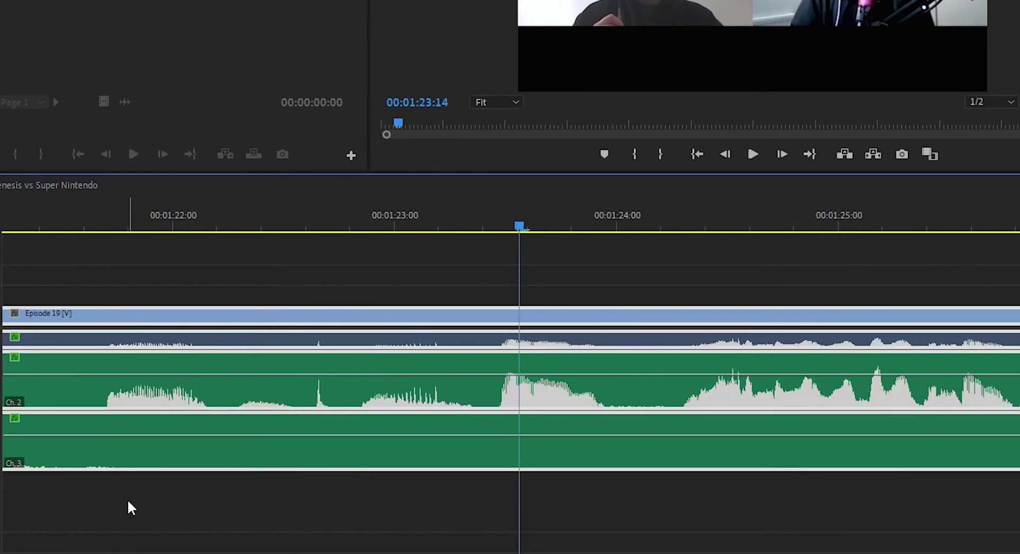
Razor all tracks at 1:22:05 and 1:23:10, ripple delete the pause between, and replay the edit.
key(c)
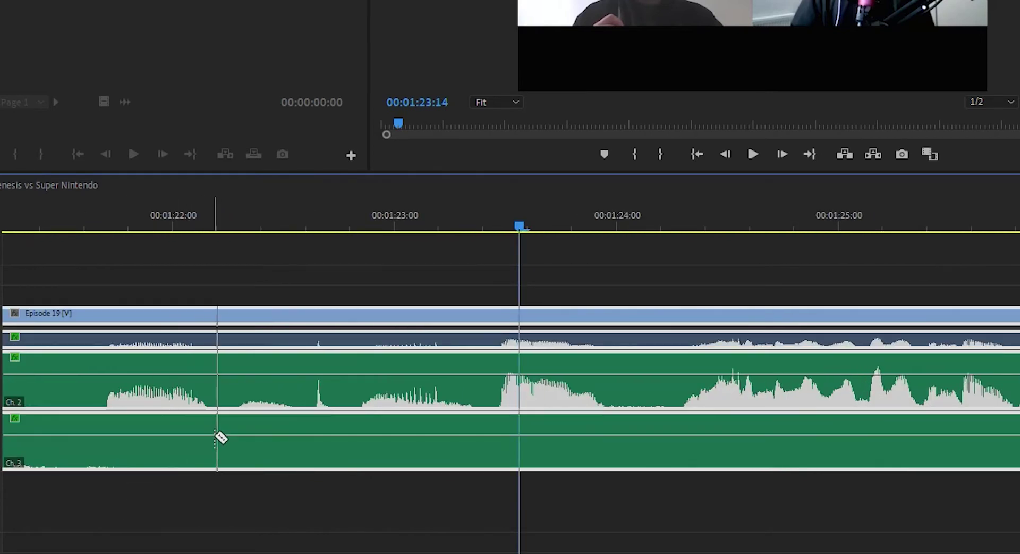
click(215, 433)
click(485, 425)
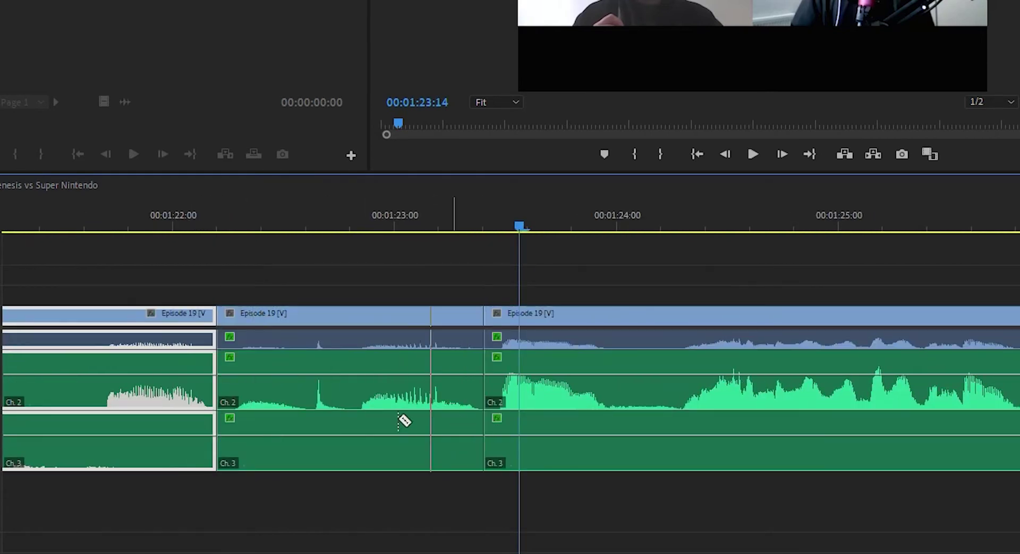
key(v)
click(365, 406)
key(shift+Delete)
key(Up)
key(space)
key(space)
Trim more silence off the next clip's head and ripple delete the leftover gap.
drag(218, 314, 413, 311)
right_click(358, 318)
click(385, 327)
key(Up)
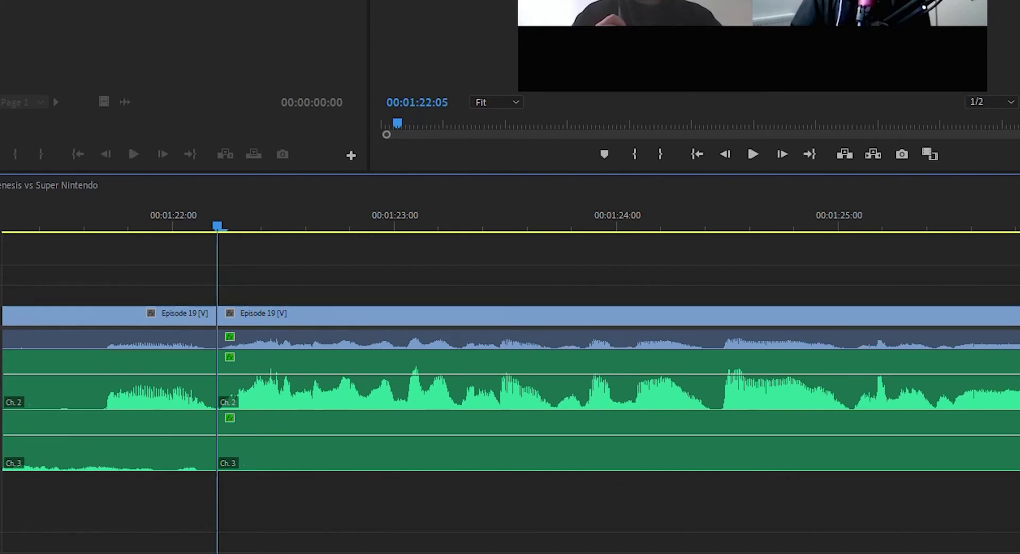
Razor all tracks at 1:40:12 and 1:39:22 and ripple delete the pause between them.
key(minus)
key(minus)
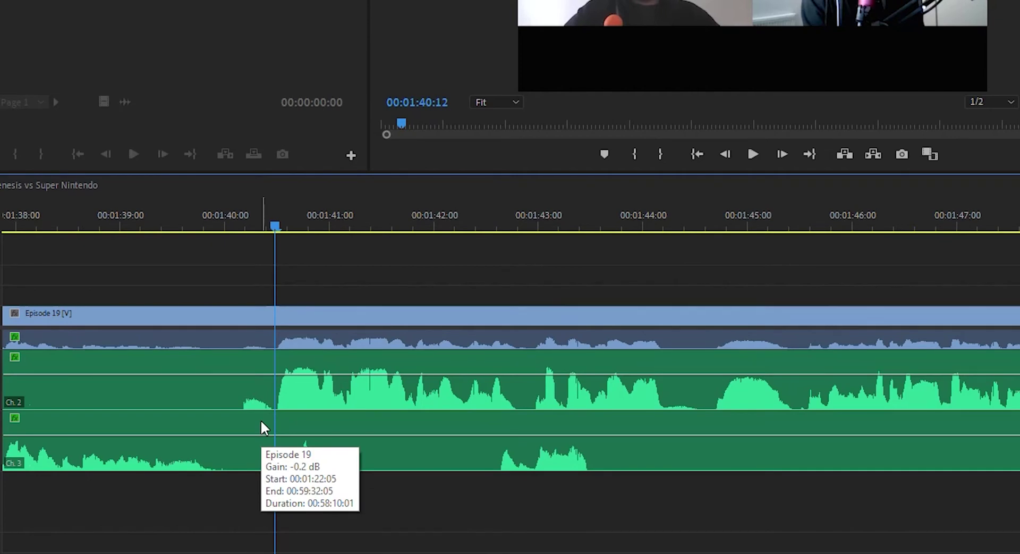
key(c)
click(276, 431)
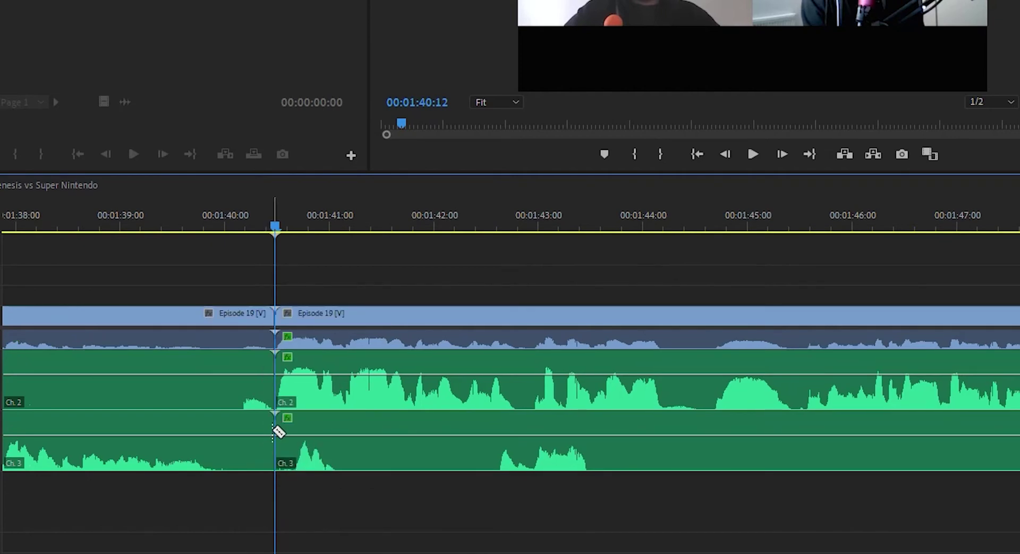
click(217, 435)
key(v)
click(243, 421)
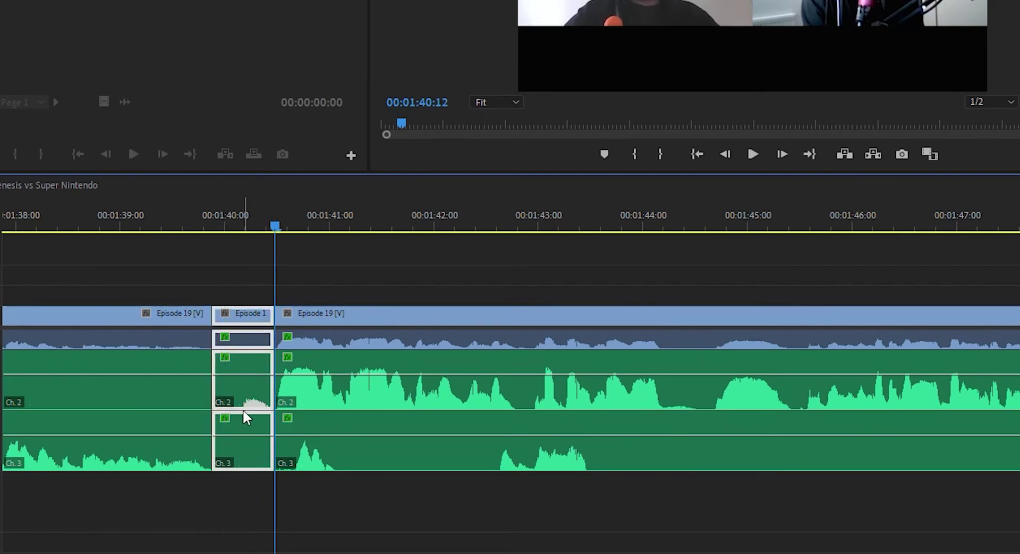
key(shift+Delete)
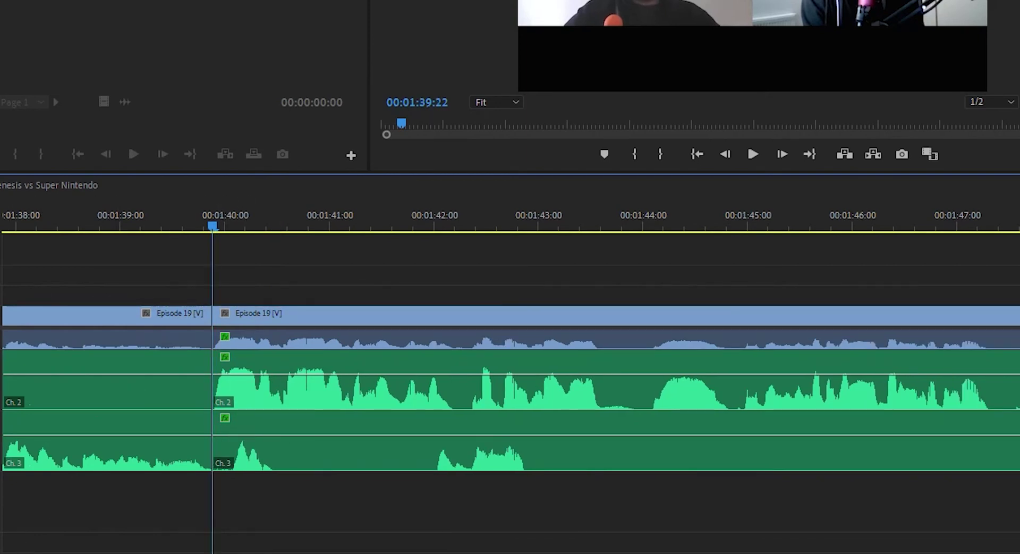
key(minus)
Zoom in at 1:59:06 and dip Audio 2 to about -35 dB with keyframe pairs near 1:58 and 1:59.
scroll(511, 372, down, 8)
scroll(510, 372, down, 5)
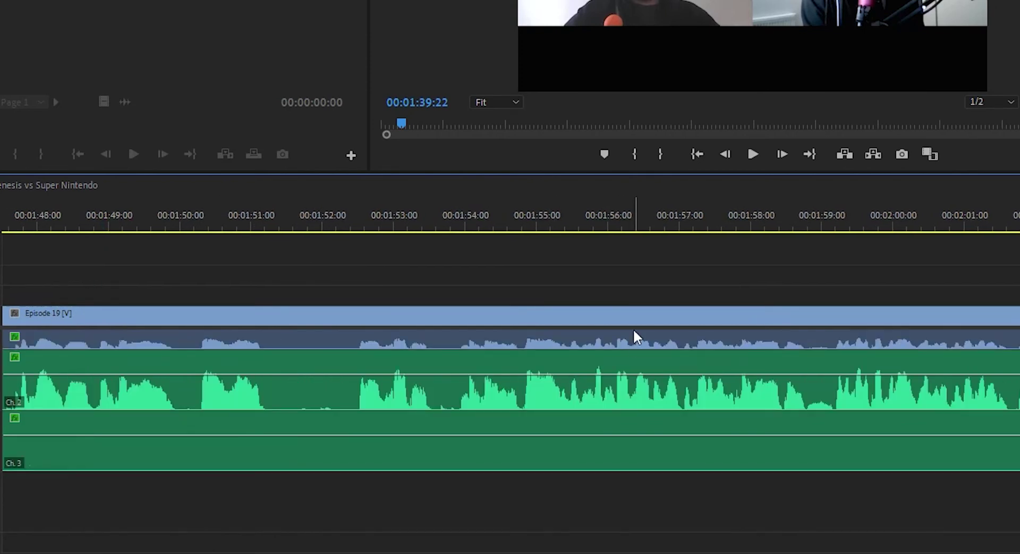
click(787, 214)
click(839, 224)
key(equal)
key(equal)
key(equal)
key(equal)
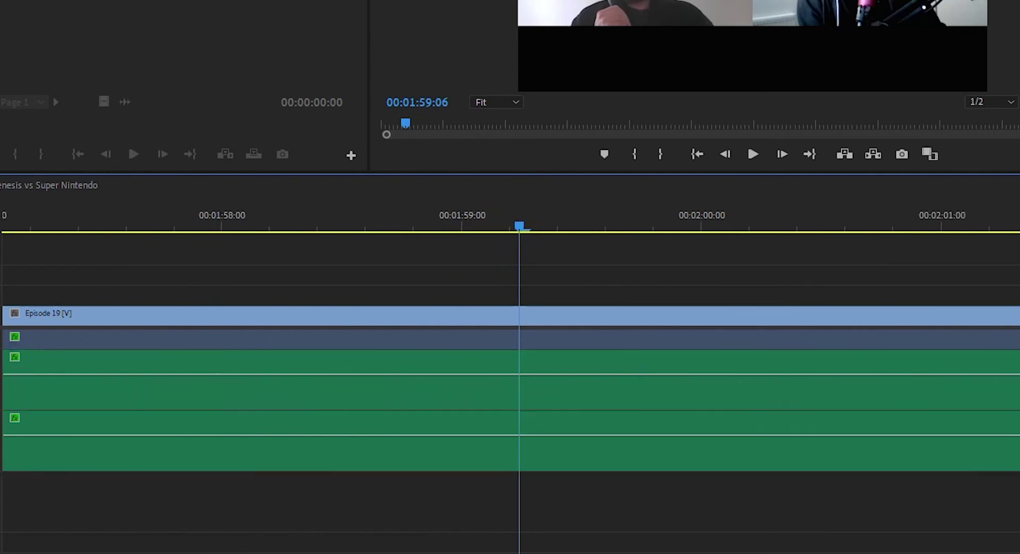
ctrl+click(386, 374)
ctrl+click(397, 374)
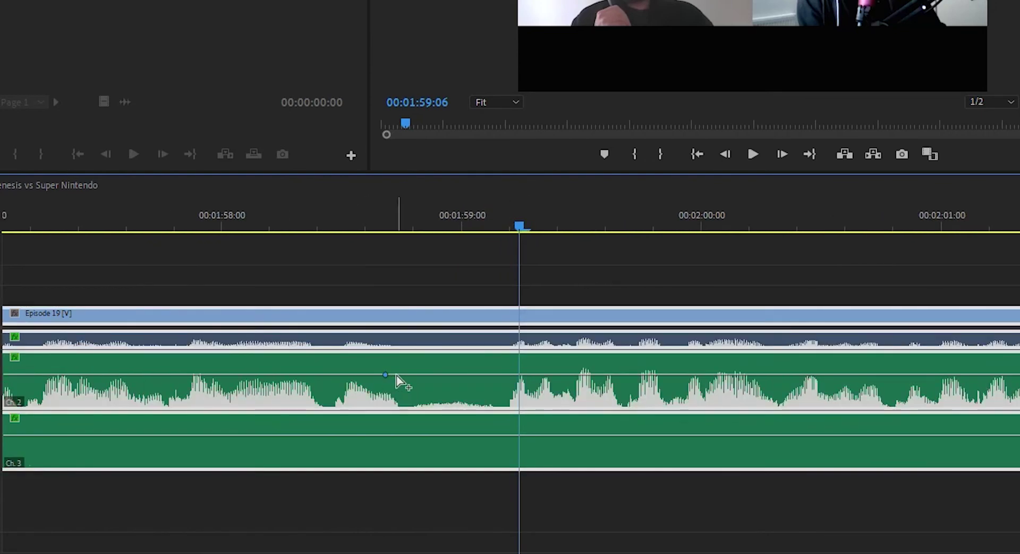
ctrl+click(510, 374)
ctrl+click(499, 374)
drag(499, 374, 502, 400)
drag(397, 374, 403, 400)
key(space)
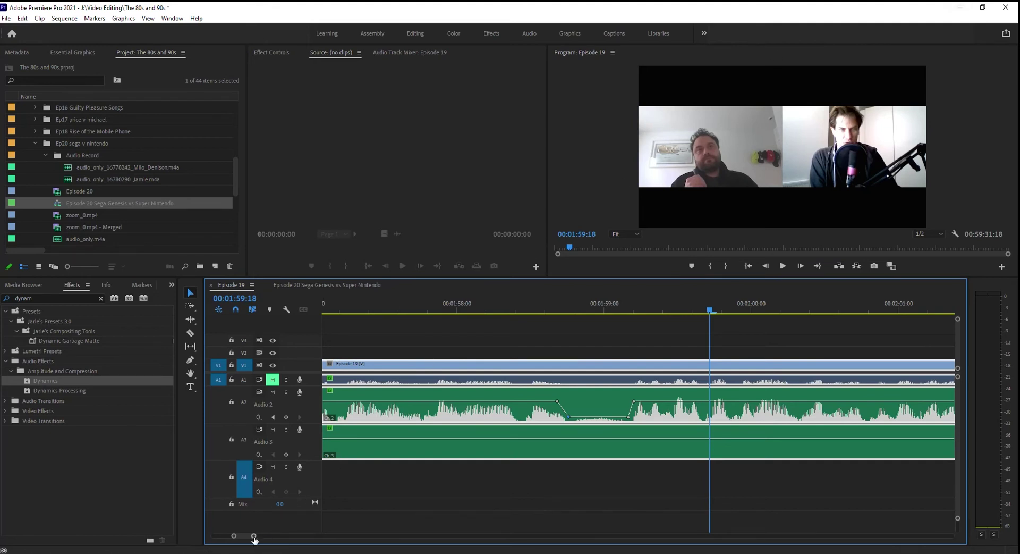
Scroll and pan the timeline back to the 0:53–1:00 stretch where Audio 2 is ducked.
scroll(267, 537, down, 3)
scroll(266, 537, down, 2)
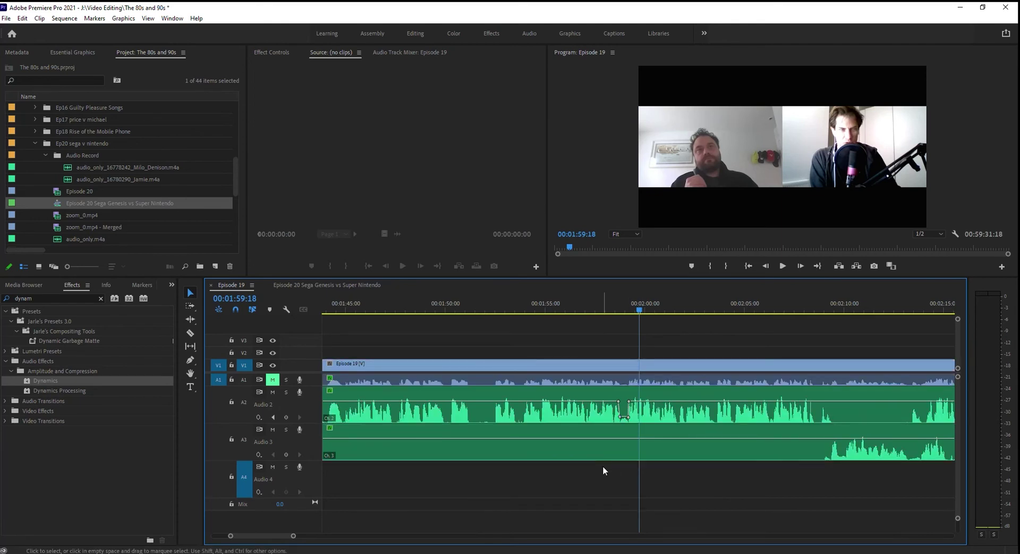
drag(261, 534, 267, 534)
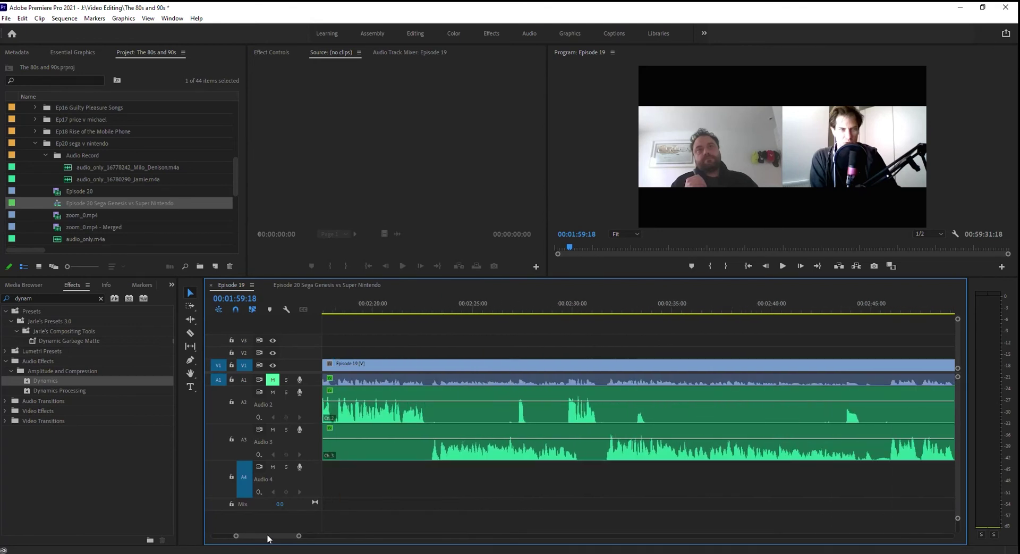
drag(267, 533, 268, 534)
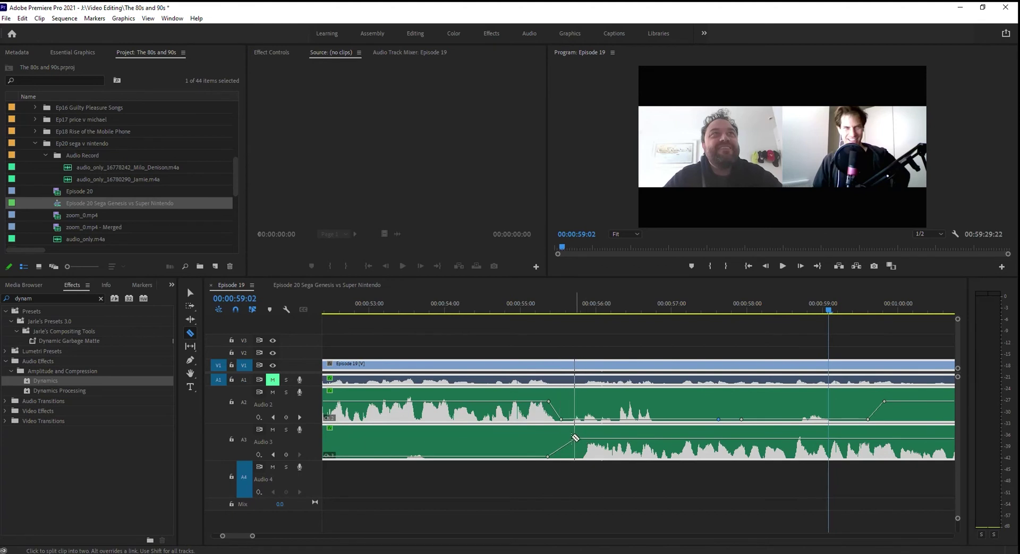
Review the pause near 00:00:55, razor all tracks at both its ends and ripple delete it.
click(487, 310)
key(space)
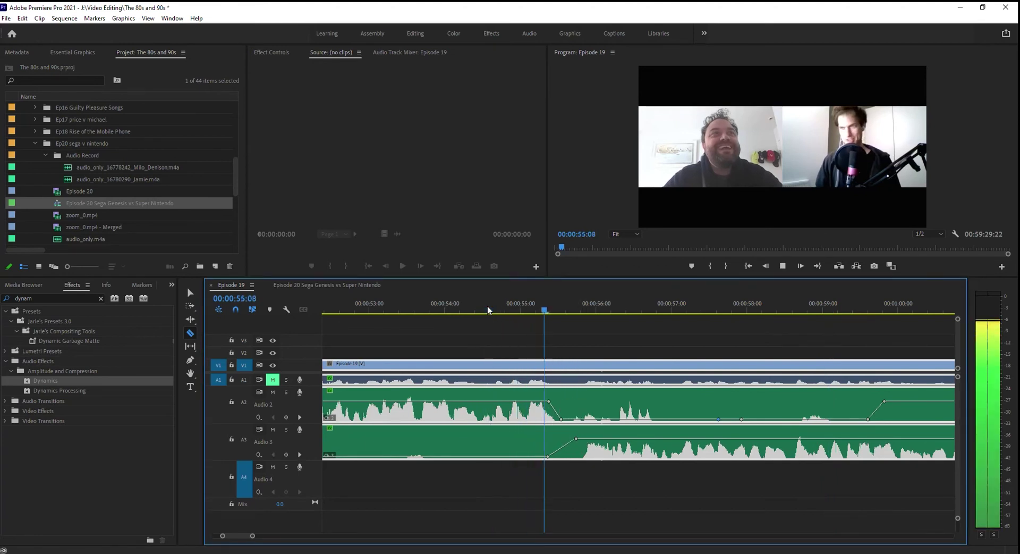
click(559, 428)
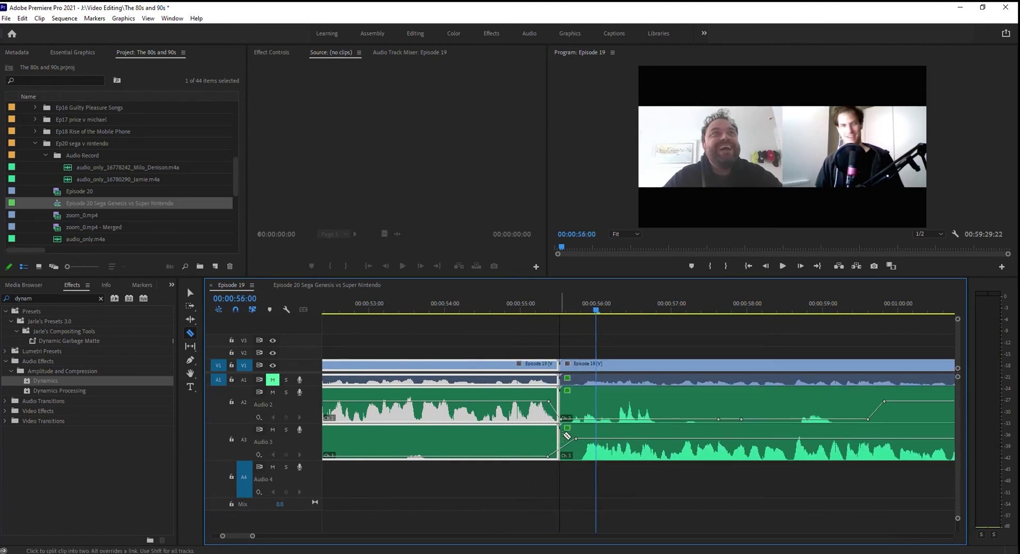
click(578, 433)
key(v)
click(568, 436)
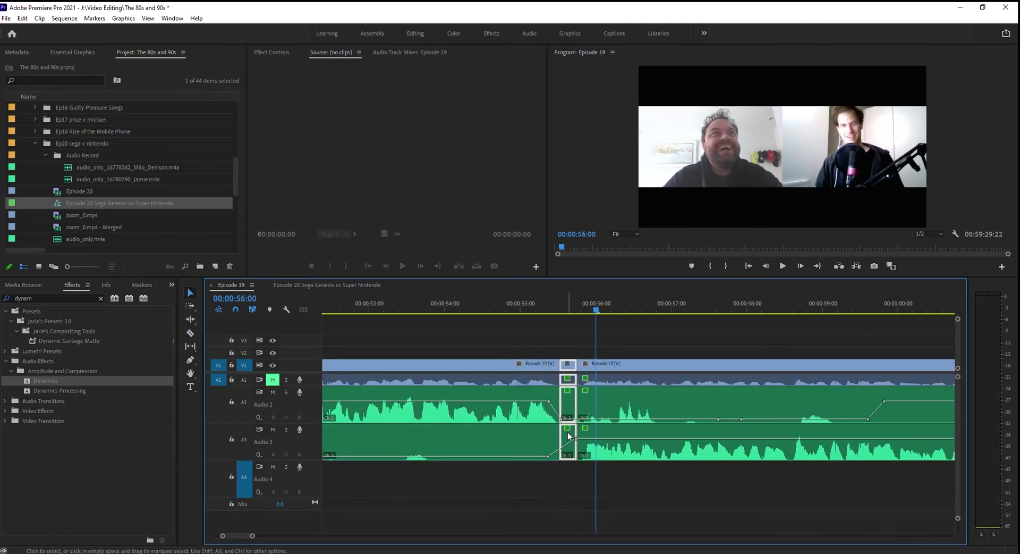
key(shift+Delete)
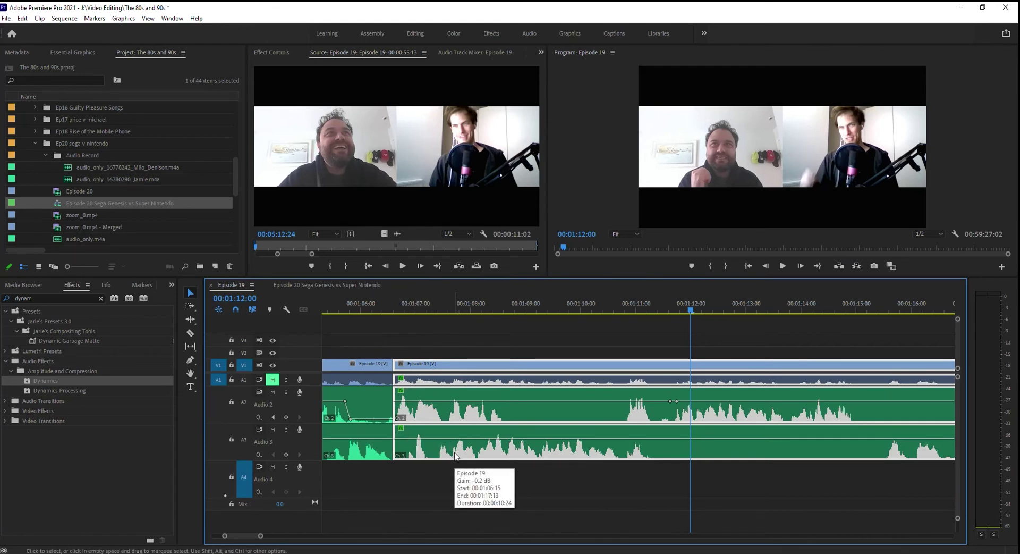
Play from 01:06:16 and drag Audio 2's volume keyframes down to silence the crosstalk.
click(396, 307)
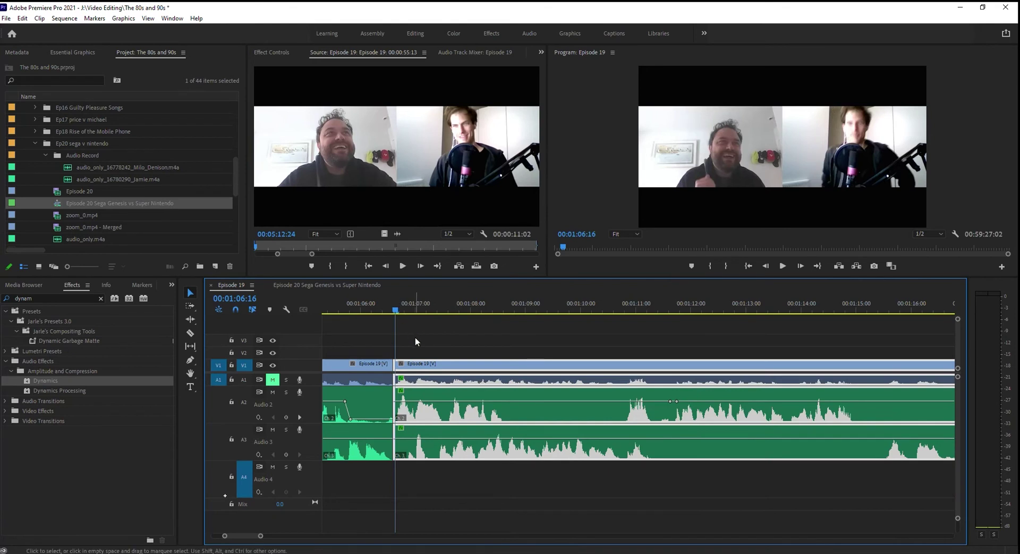
key(space)
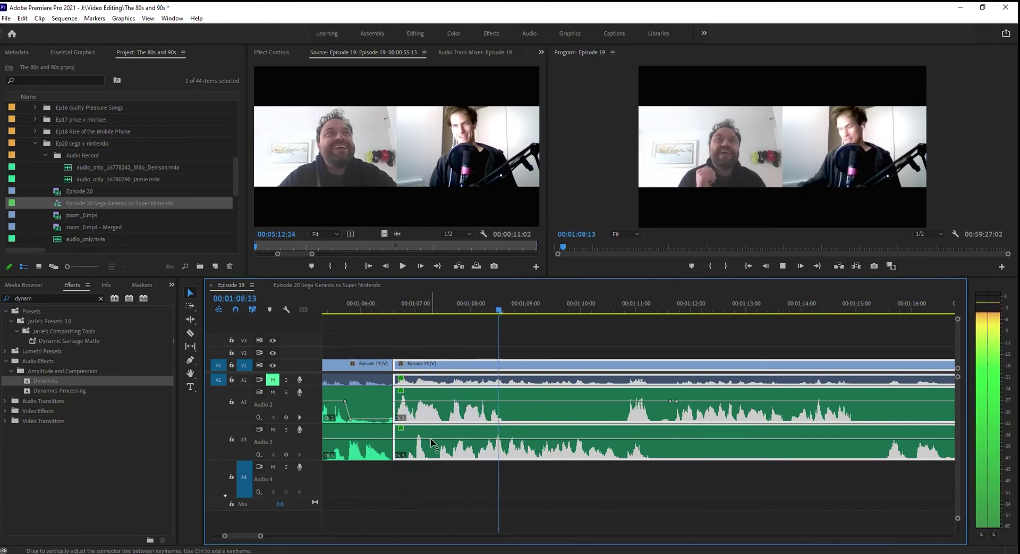
key(space)
key(space)
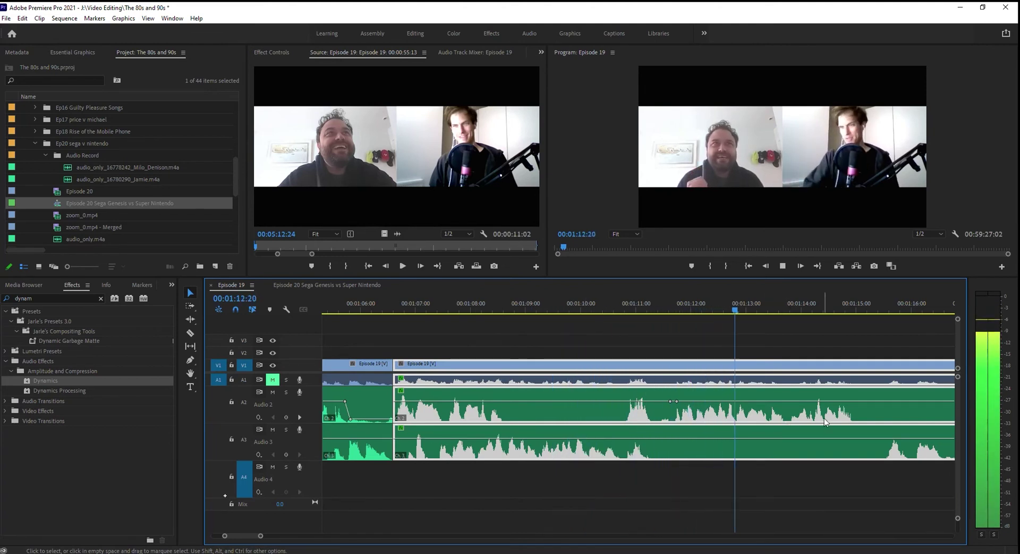
key(space)
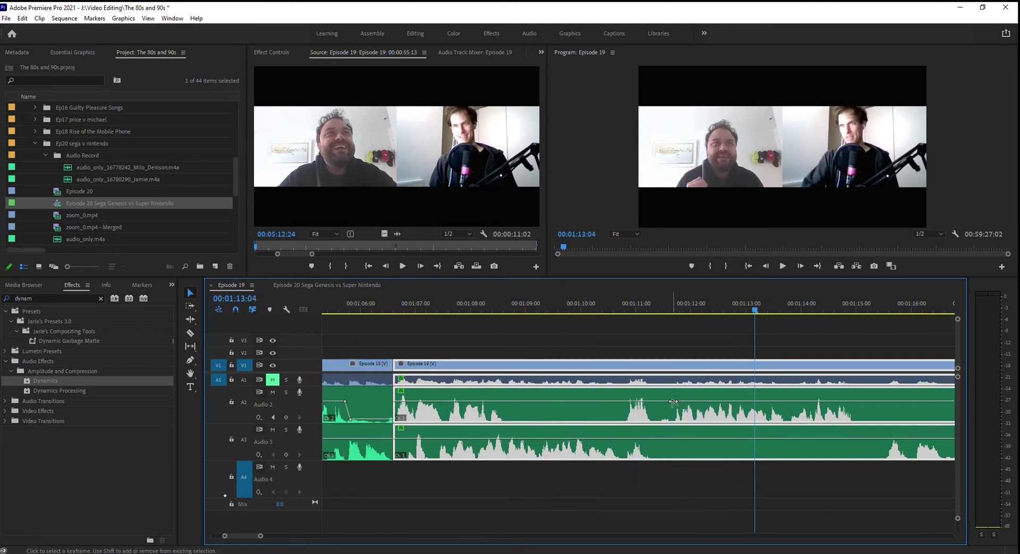
drag(671, 401, 657, 423)
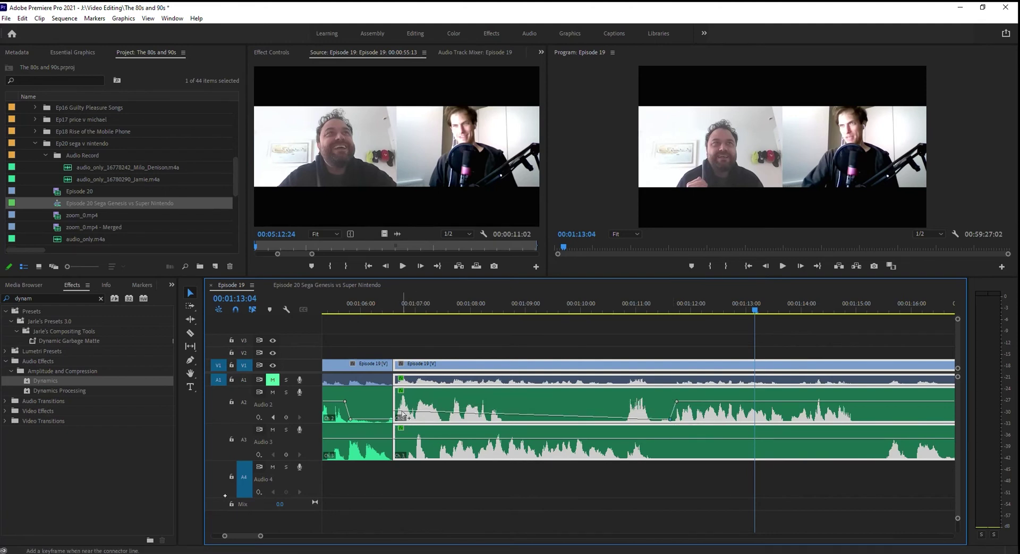
drag(399, 409, 398, 420)
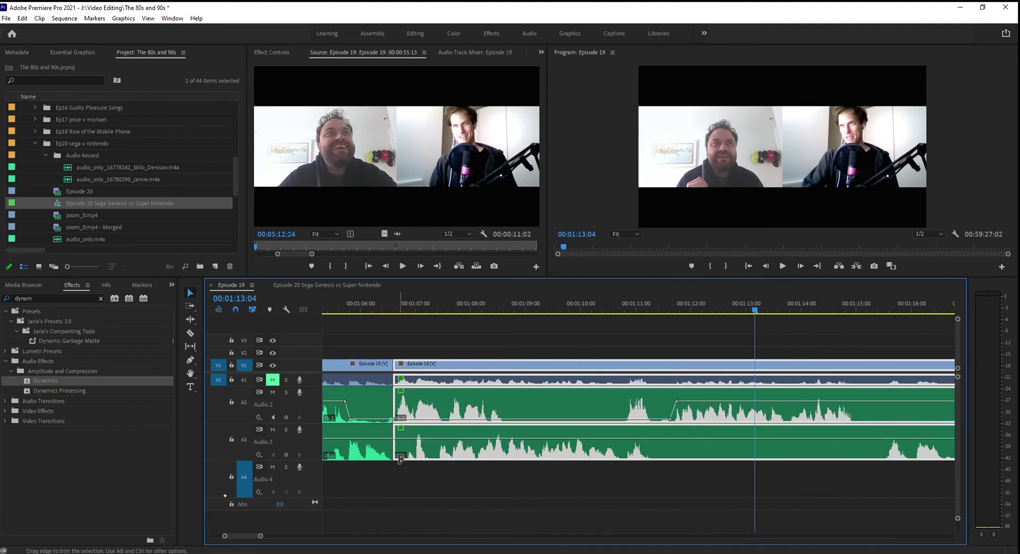
Trim the second clip's start near 01:06 and ripple delete the gap it leaves.
click(389, 307)
key(space)
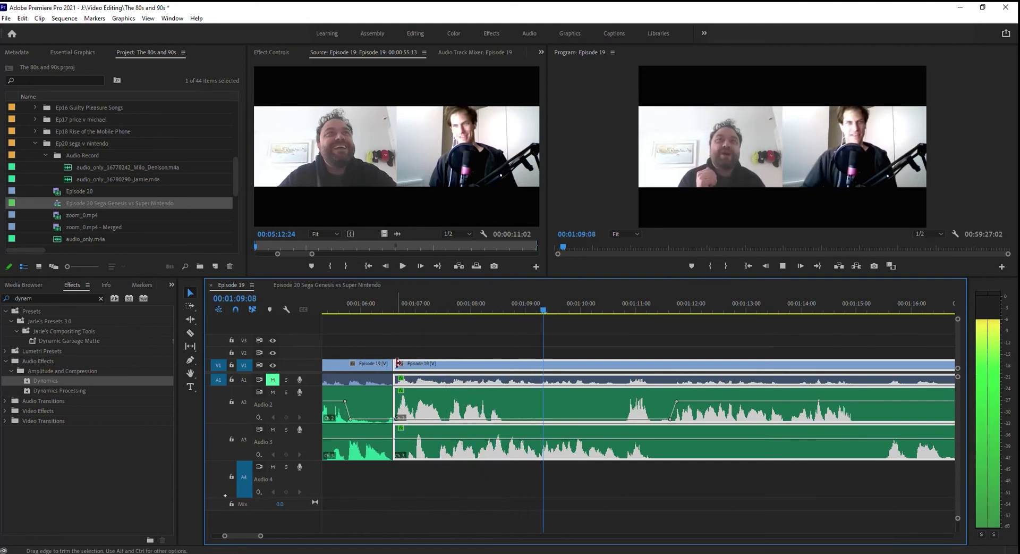
drag(398, 363, 436, 364)
right_click(415, 363)
click(444, 370)
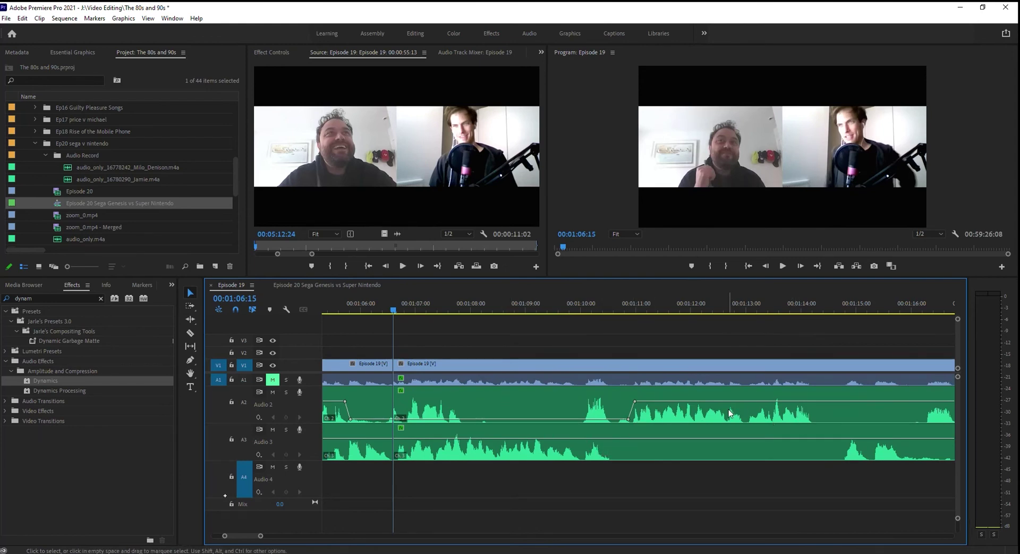
Razor at the pause near 01:11, ripple delete it, and replay across the new edit.
key(c)
click(629, 433)
key(v)
click(624, 434)
key(shift+Delete)
key(Down)
key(space)
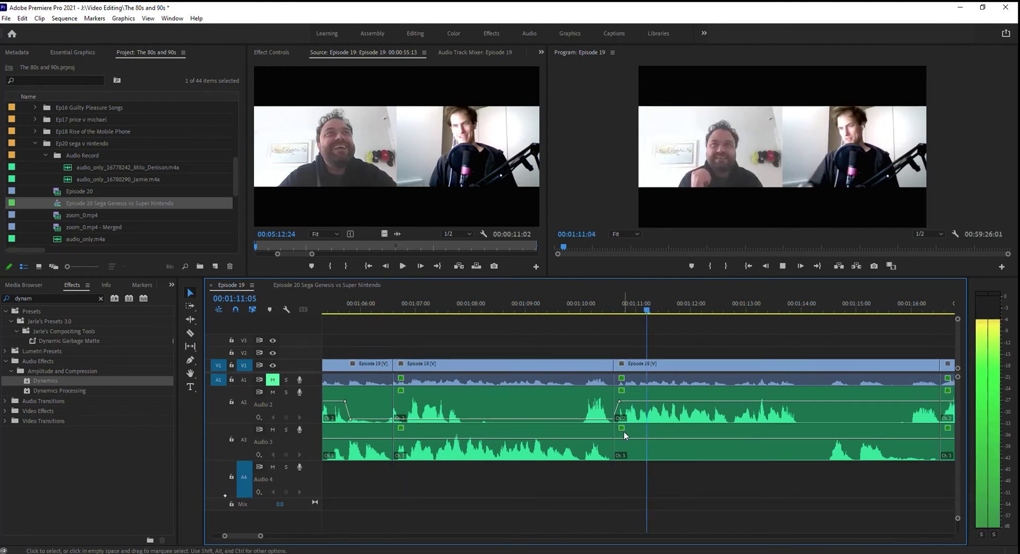
key(space)
key(space)
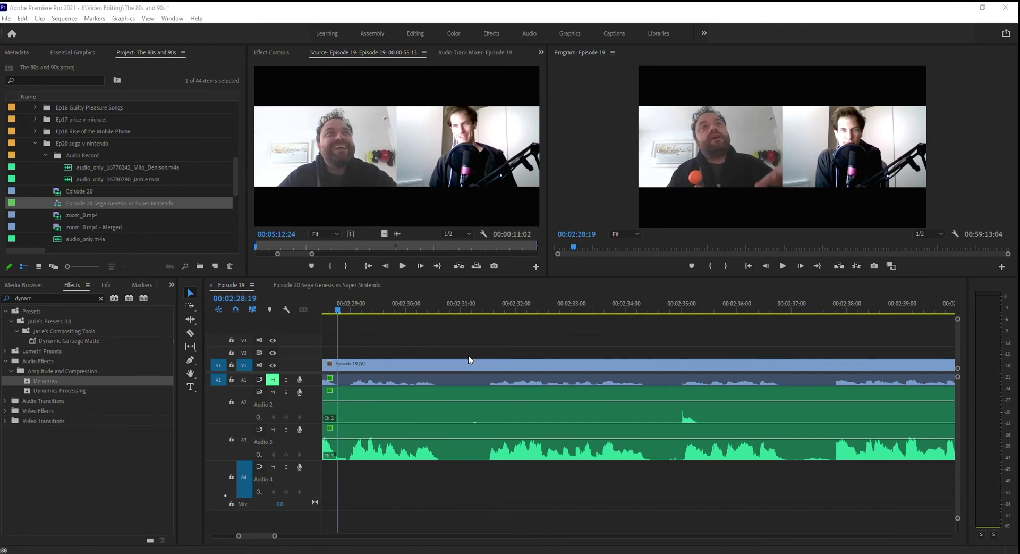
Play the Episode 19 sequence briefly from 00:02:28:19 to check the edit.
click(783, 265)
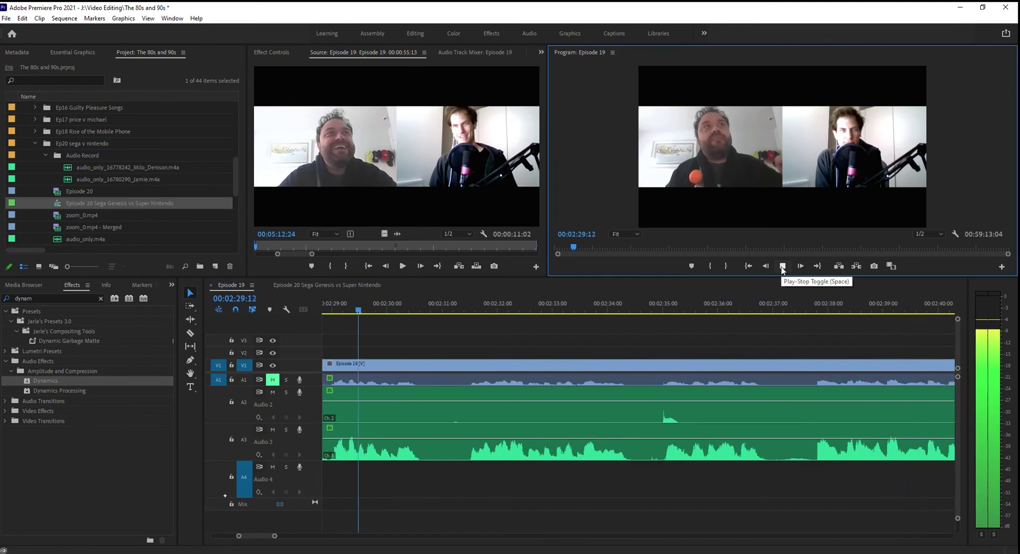
click(782, 267)
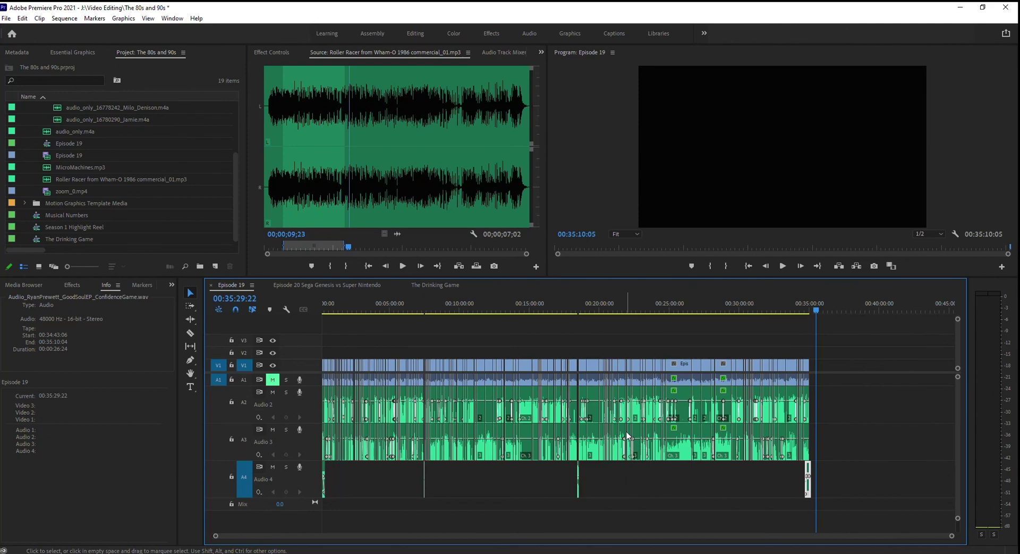
Zoom in near 00:34:33, slide the Audio 4 outro music to start at 00:34:17, and preview.
click(803, 307)
key(=)
key(=)
key(=)
key(=)
key(=)
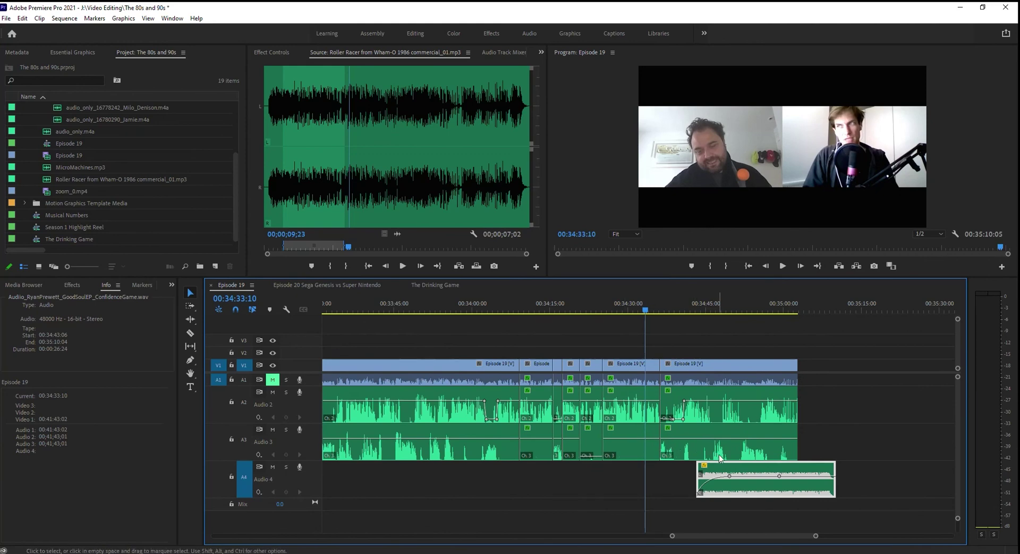
drag(739, 472, 589, 467)
click(588, 308)
click(590, 309)
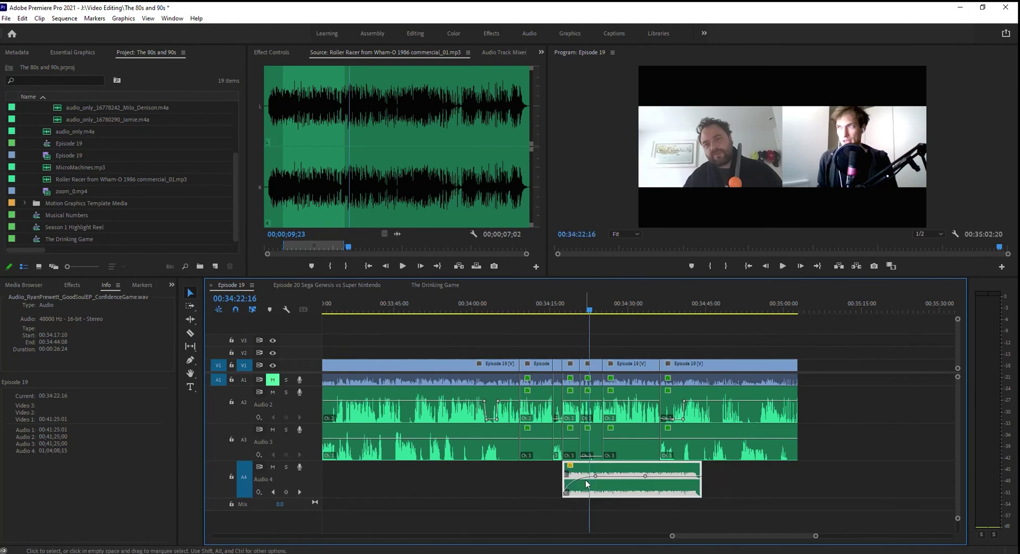
click(564, 310)
key(space)
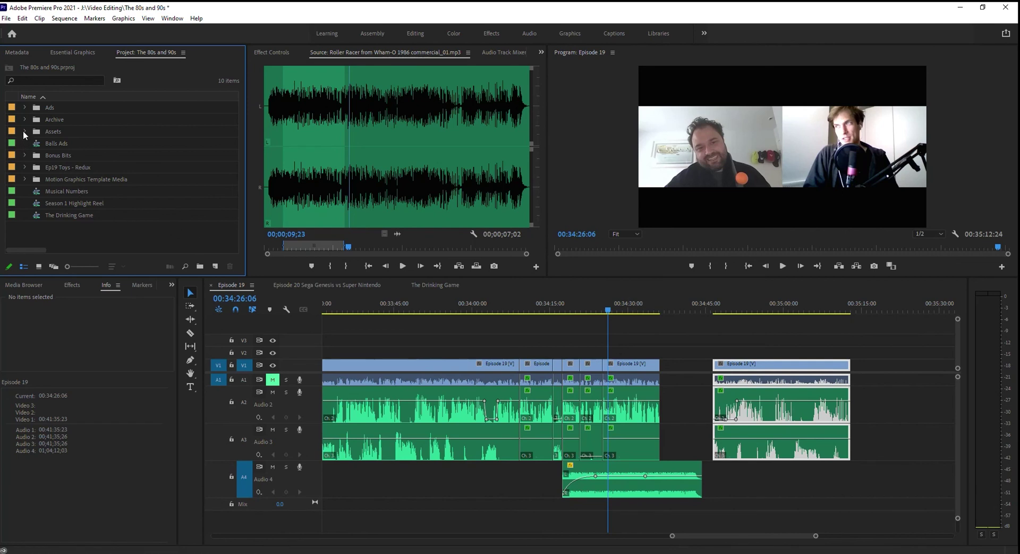
Expand the Ep19 Toys - Redux bin and choose Export Media for the Episode 19 sequence.
click(24, 168)
scroll(37, 186, down, 1)
click(50, 202)
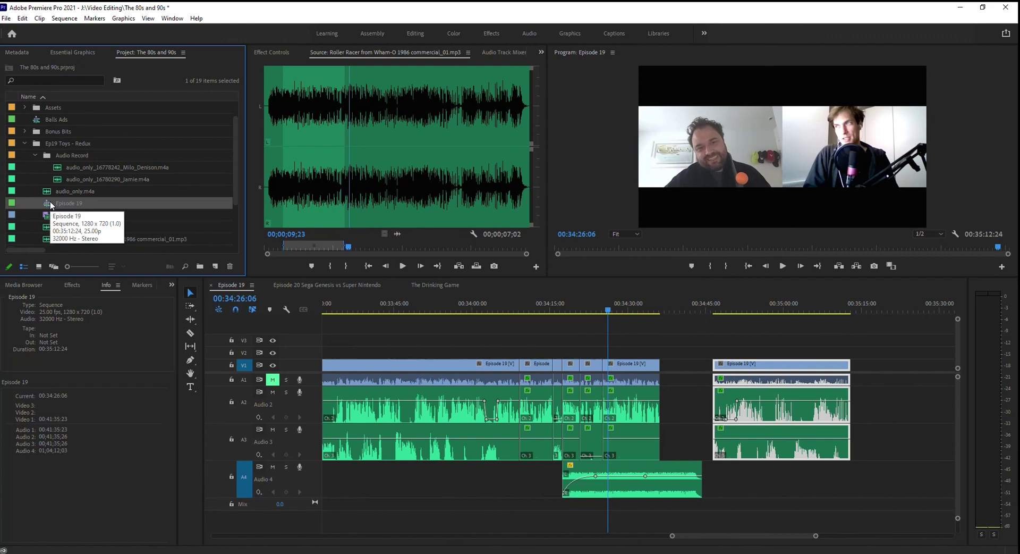
right_click(50, 204)
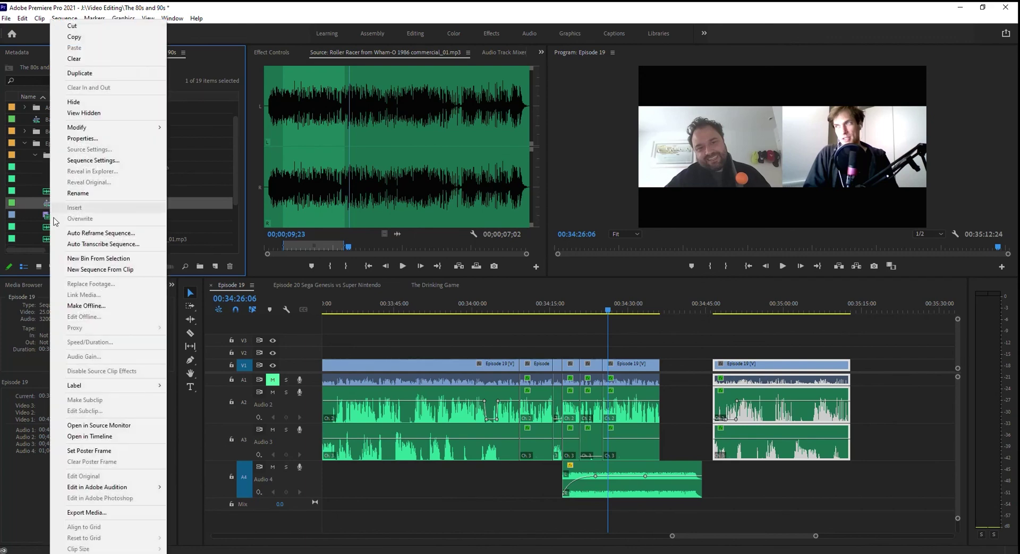
click(107, 513)
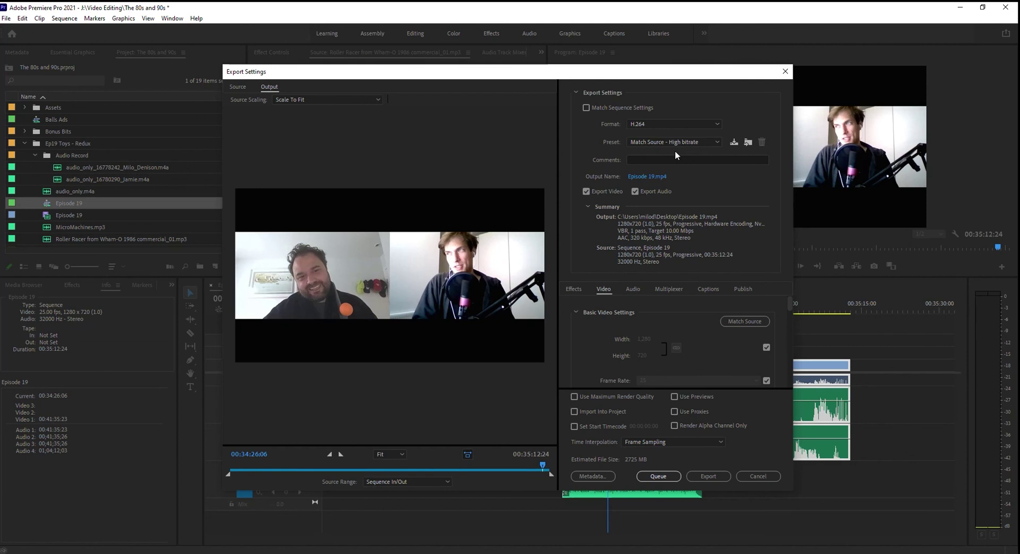
Set the export Format to MP3 with the MP3 256 kbps High Quality preset.
click(675, 123)
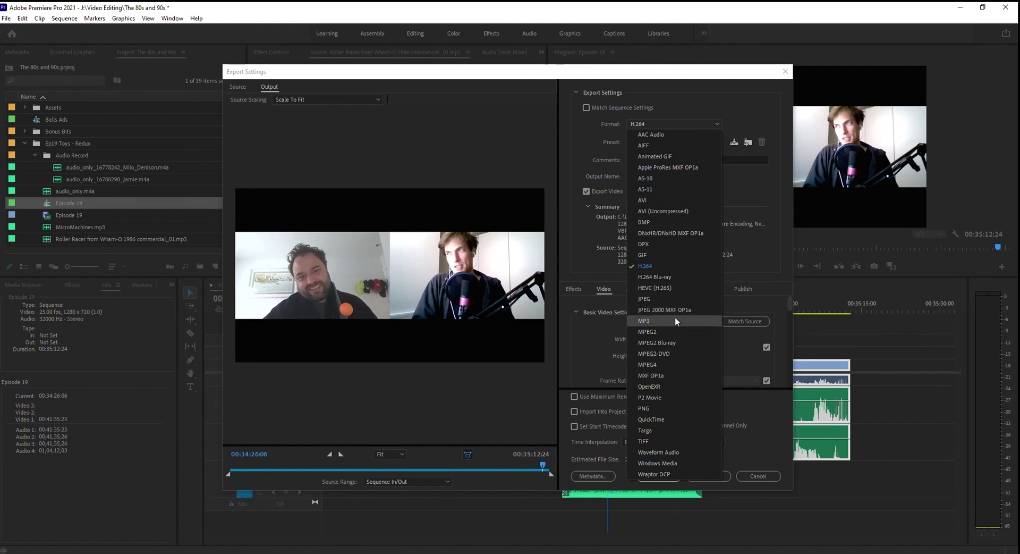
click(675, 320)
click(669, 140)
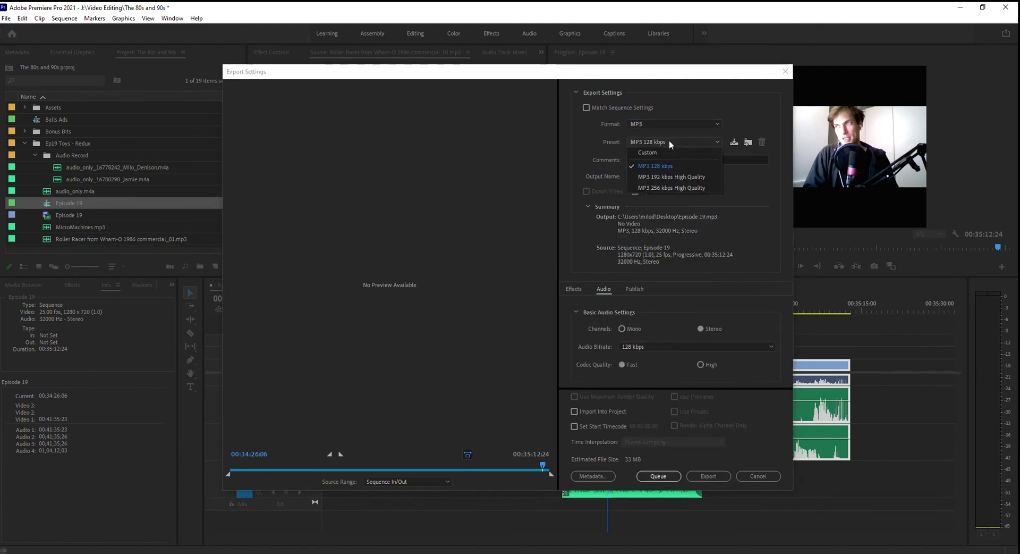
click(681, 187)
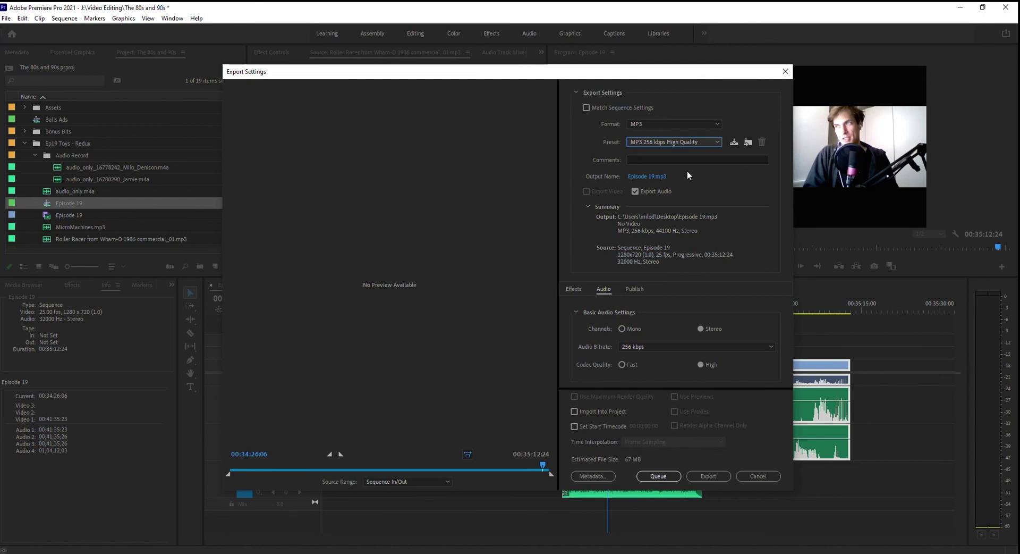
Start encoding Episode 19 to the 256 kbps MP3.
click(707, 476)
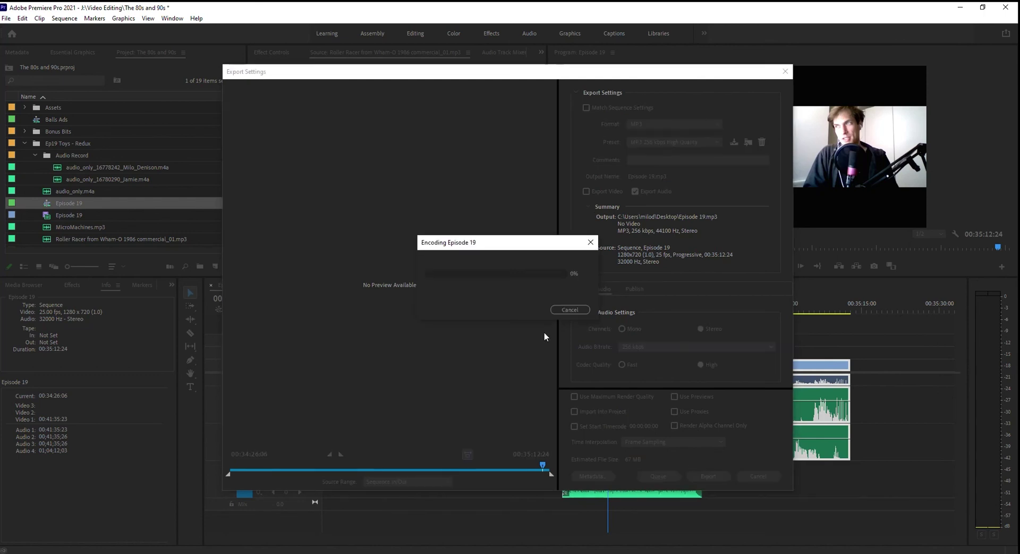